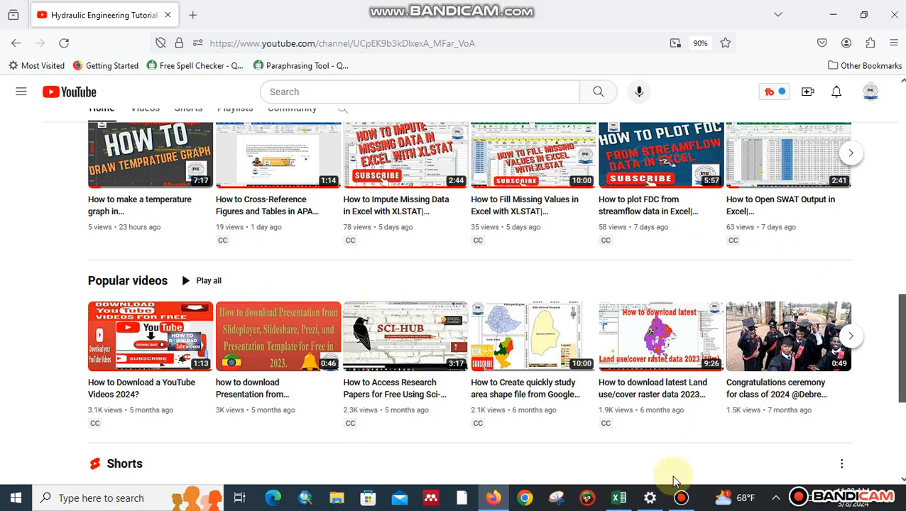
Switch to the Excel workbook and review the Month column and the Tmin column headers
{"action": "left_click", "coordinate": [620, 499]}
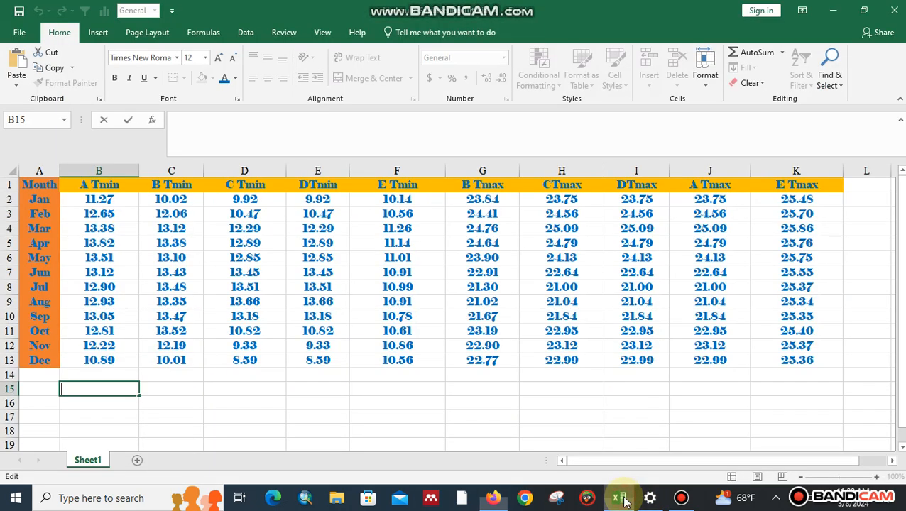
{"action": "left_click", "coordinate": [428, 396]}
{"action": "left_click", "coordinate": [41, 186]}
{"action": "left_click_drag", "start_coordinate": [41, 186], "coordinate": [31, 365]}
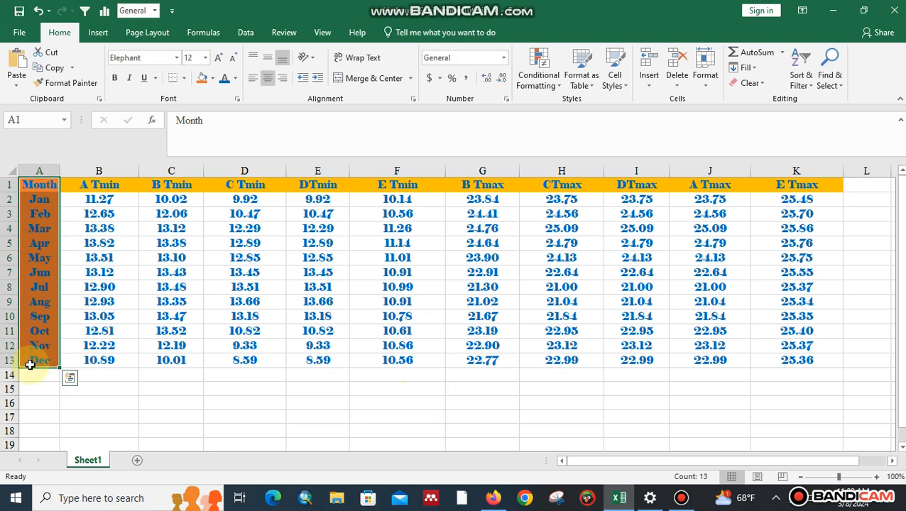
{"action": "left_click", "coordinate": [108, 185]}
{"action": "left_click", "coordinate": [189, 185]}
{"action": "left_click", "coordinate": [245, 186]}
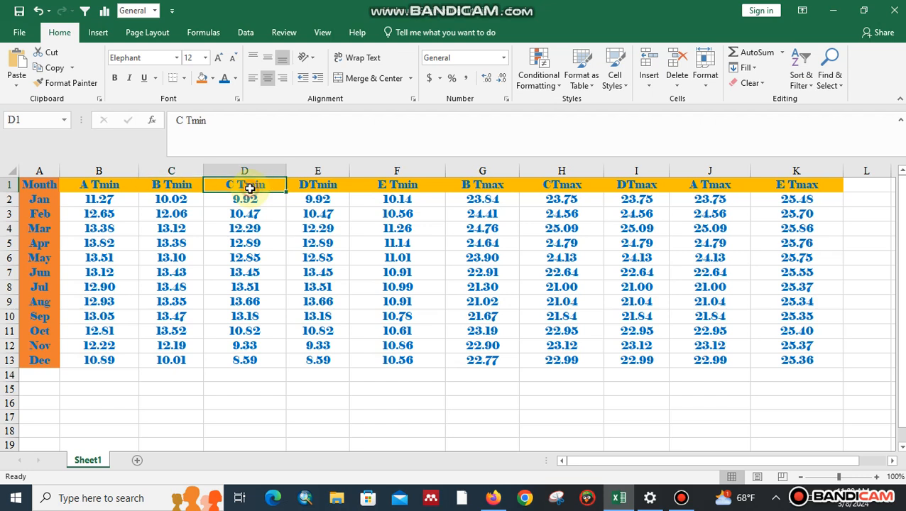
{"action": "left_click", "coordinate": [323, 187]}
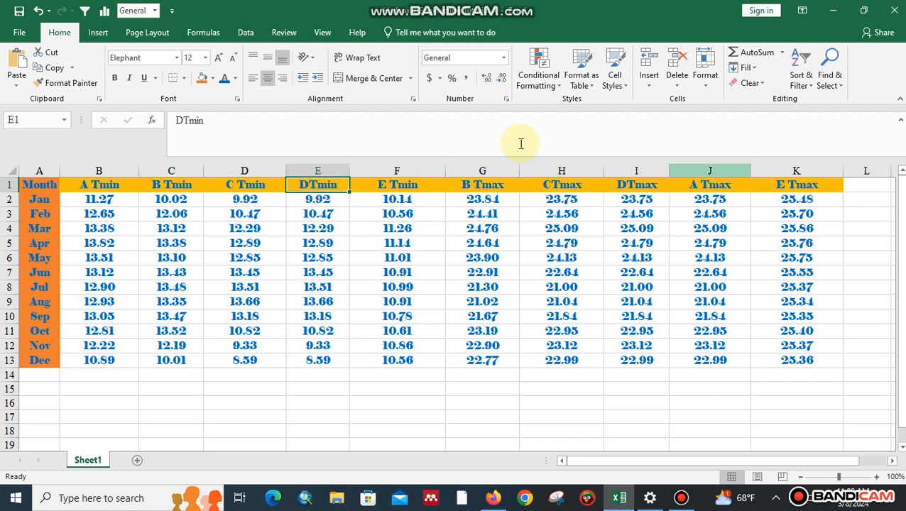
Freeze the top row of Sheet1 so the header row stays in view
{"action": "left_click", "coordinate": [5, 185]}
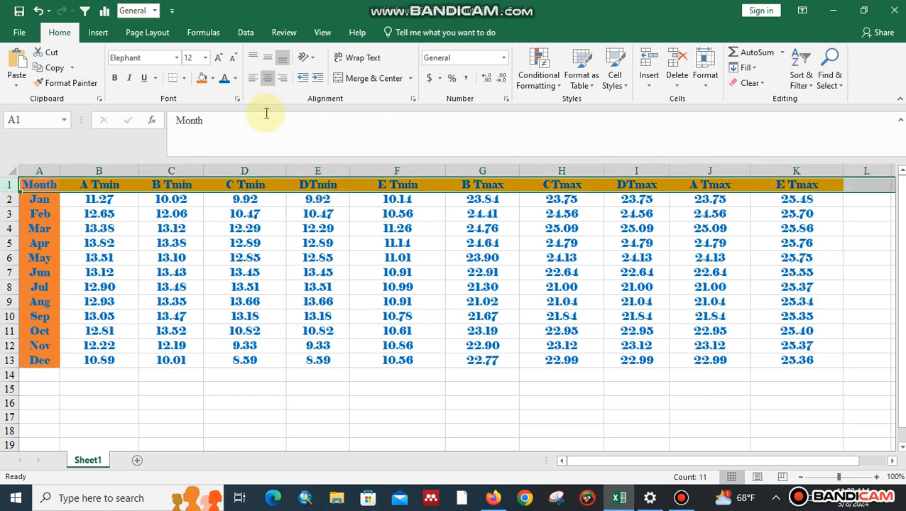
{"action": "left_click", "coordinate": [322, 32]}
{"action": "left_click", "coordinate": [434, 79]}
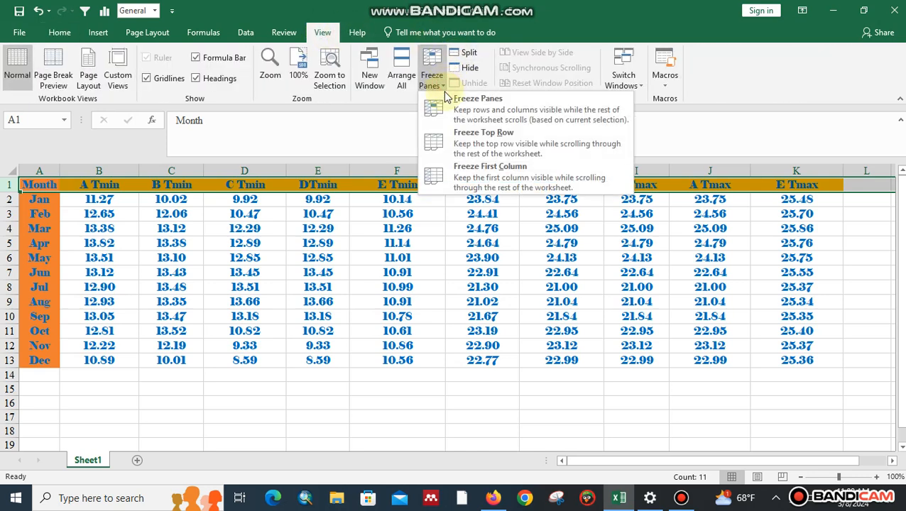
{"action": "left_click", "coordinate": [462, 132]}
{"action": "left_click", "coordinate": [438, 390]}
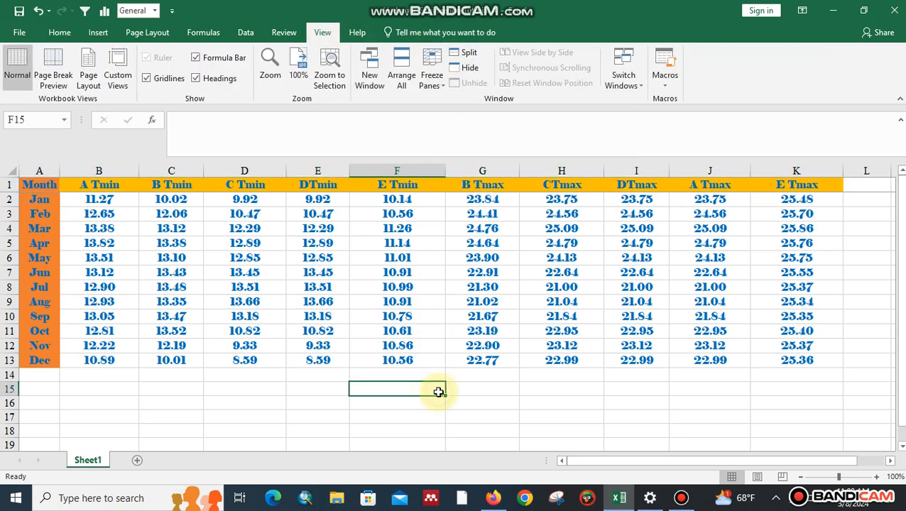
Insert a scatter chart with smooth lines from the full temperature table, A1:K13
{"action": "left_click", "coordinate": [60, 32]}
{"action": "left_click", "coordinate": [44, 186]}
{"action": "left_click_drag", "start_coordinate": [44, 186], "coordinate": [74, 361]}
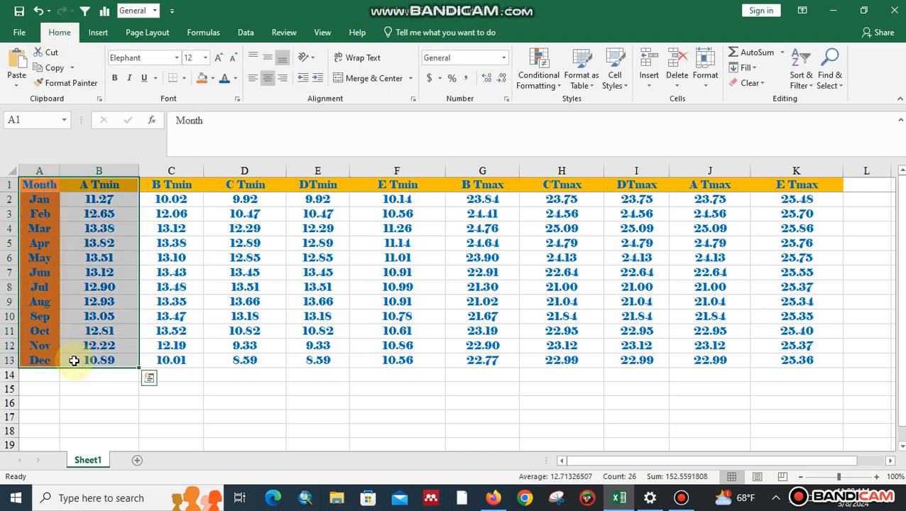
{"action": "key", "text": "ctrl+shift+Right"}
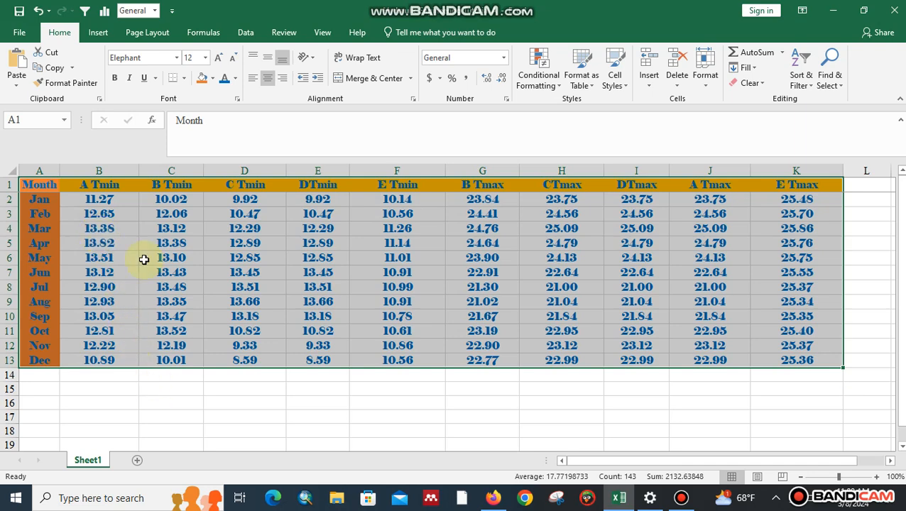
{"action": "left_click", "coordinate": [99, 33]}
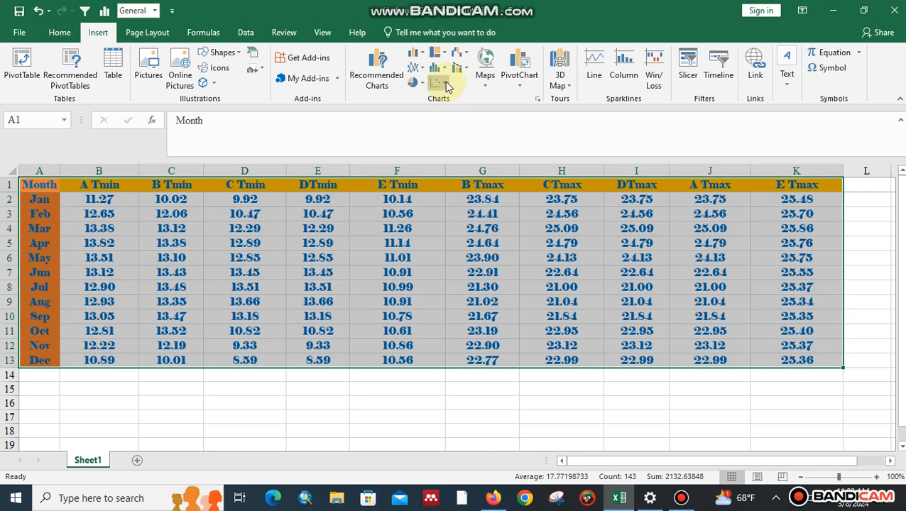
{"action": "left_click", "coordinate": [446, 85]}
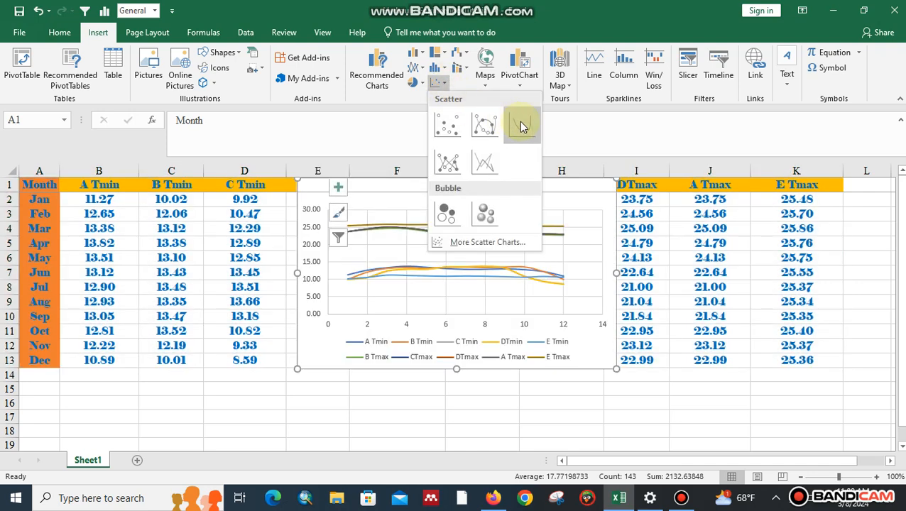
{"action": "left_click", "coordinate": [521, 124]}
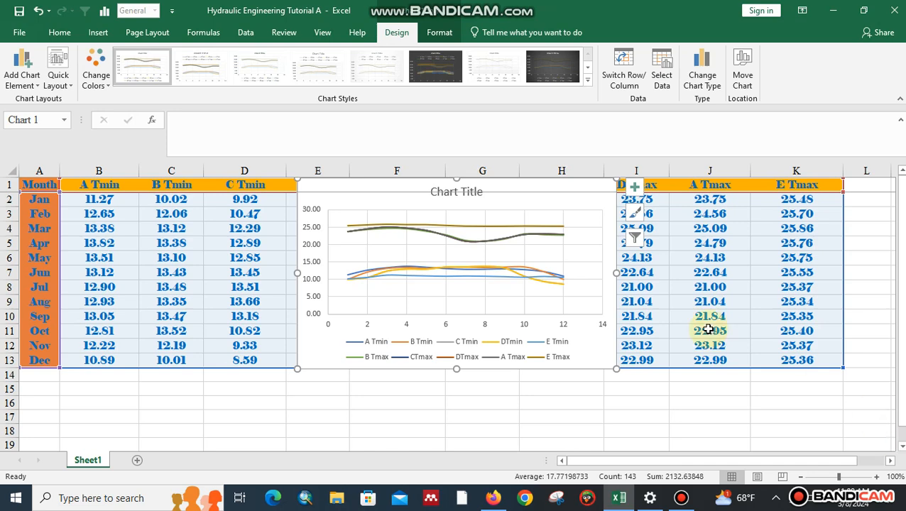
Move the chart down to the bottom edge of the temperature table
{"action": "left_click", "coordinate": [901, 446]}
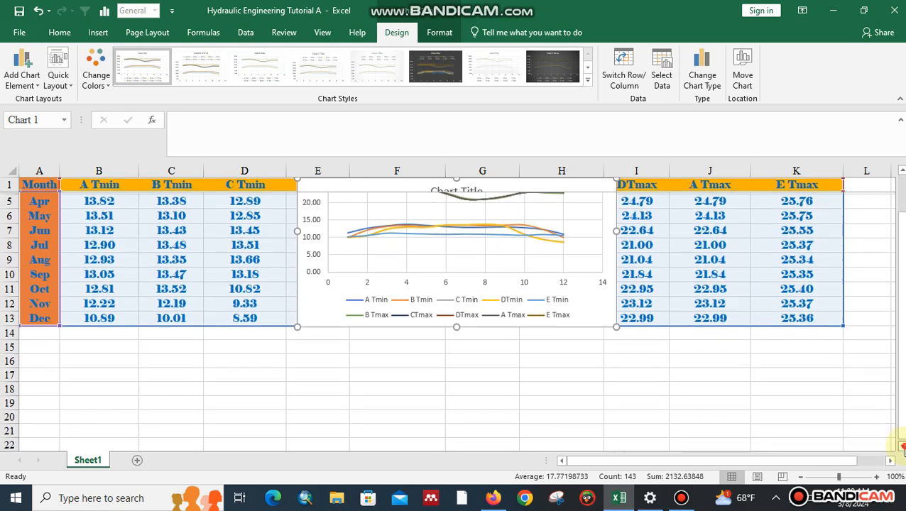
{"action": "left_click", "coordinate": [902, 447]}
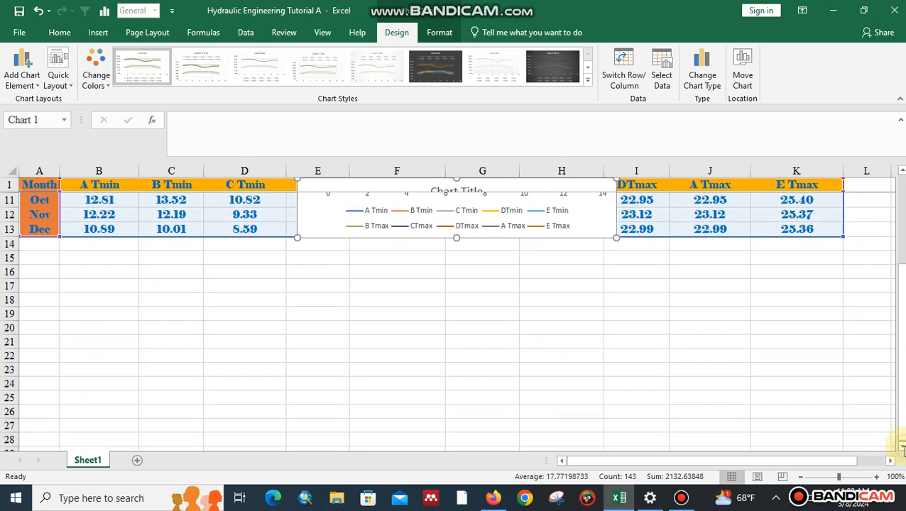
{"action": "left_click_drag", "start_coordinate": [903, 284], "coordinate": [903, 183]}
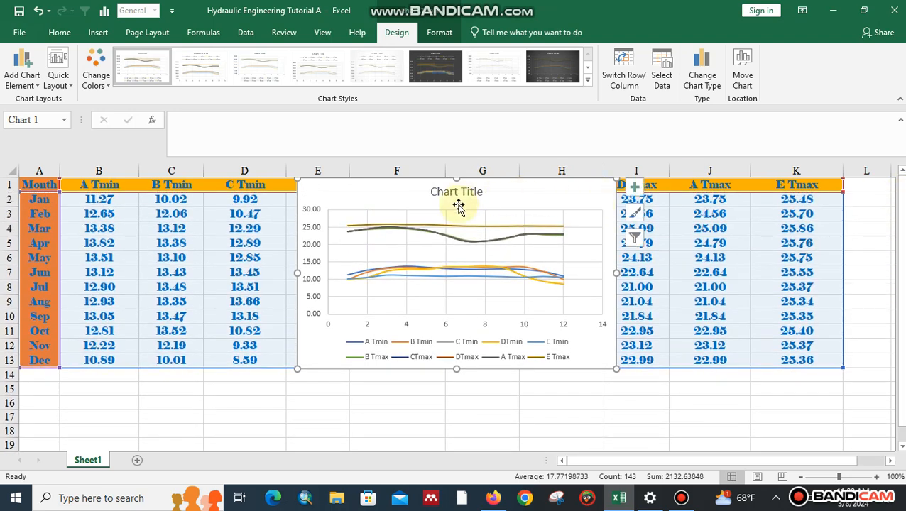
{"action": "left_click_drag", "start_coordinate": [431, 202], "coordinate": [401, 384]}
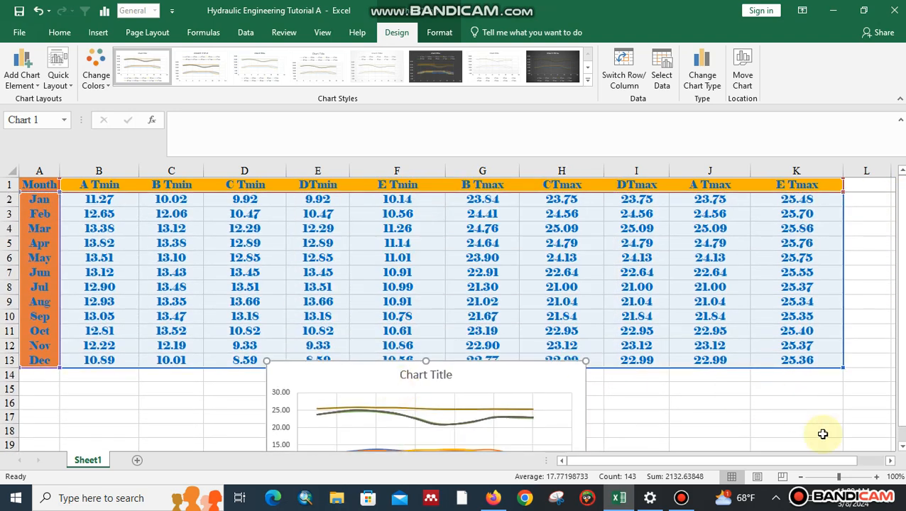
{"action": "scroll", "coordinate": [901, 446], "scroll_direction": "down", "scroll_amount": 3}
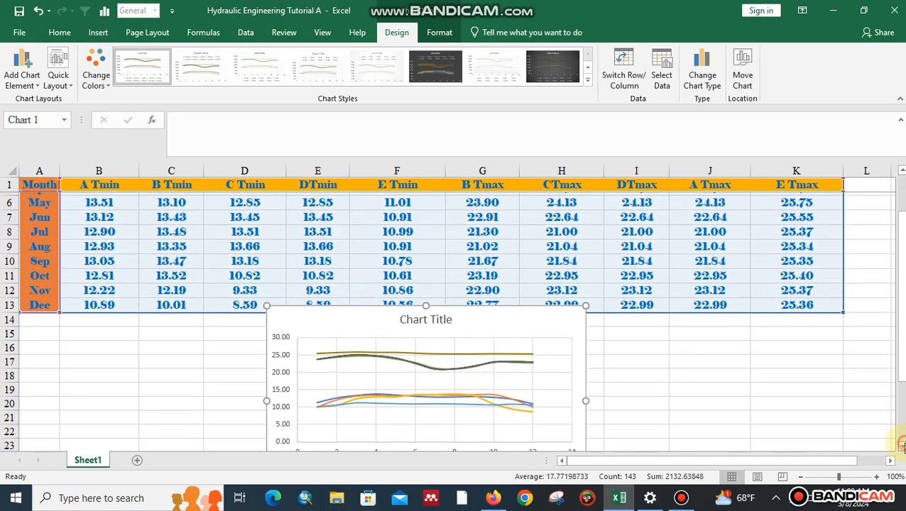
{"action": "scroll", "coordinate": [900, 446], "scroll_direction": "down", "scroll_amount": 5}
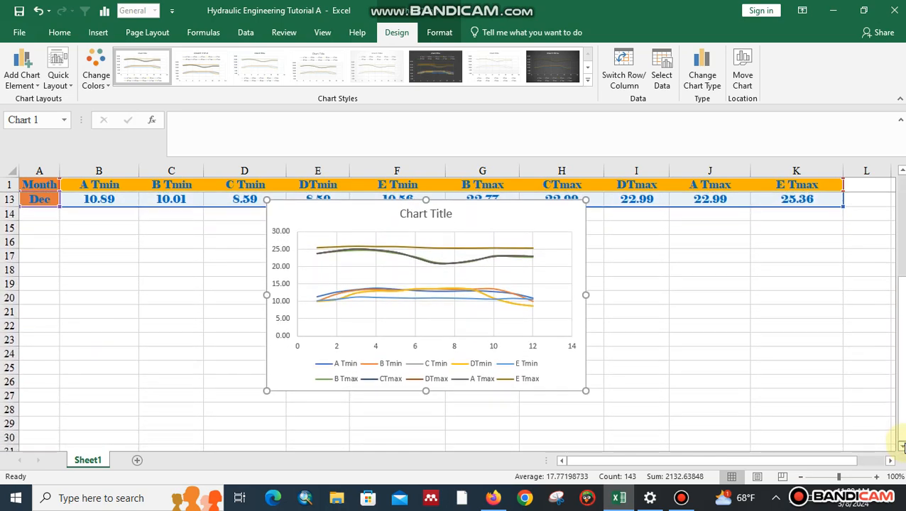
{"action": "left_click_drag", "start_coordinate": [562, 229], "coordinate": [556, 272]}
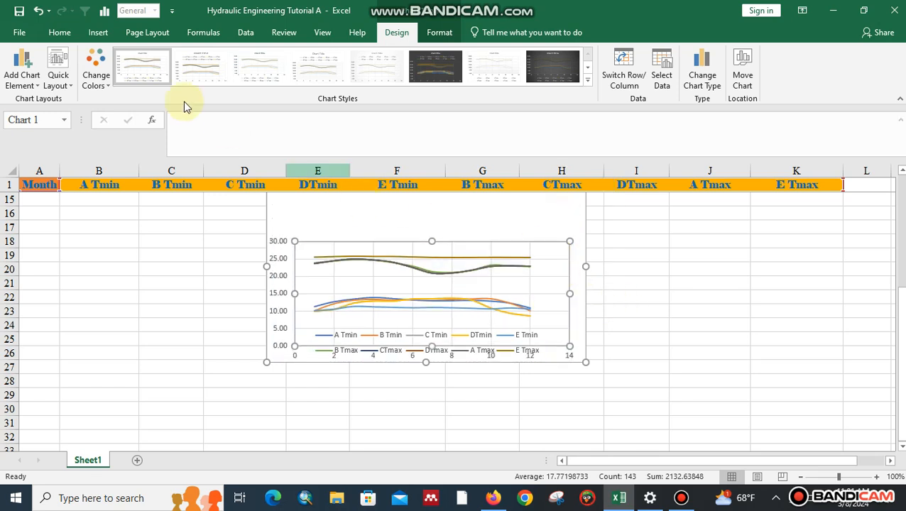
{"action": "left_click", "coordinate": [39, 12]}
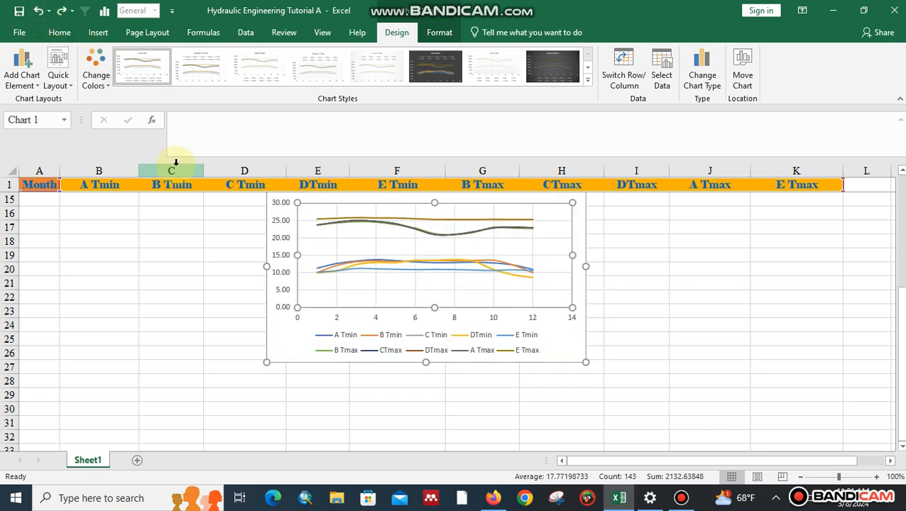
{"action": "left_click", "coordinate": [277, 316]}
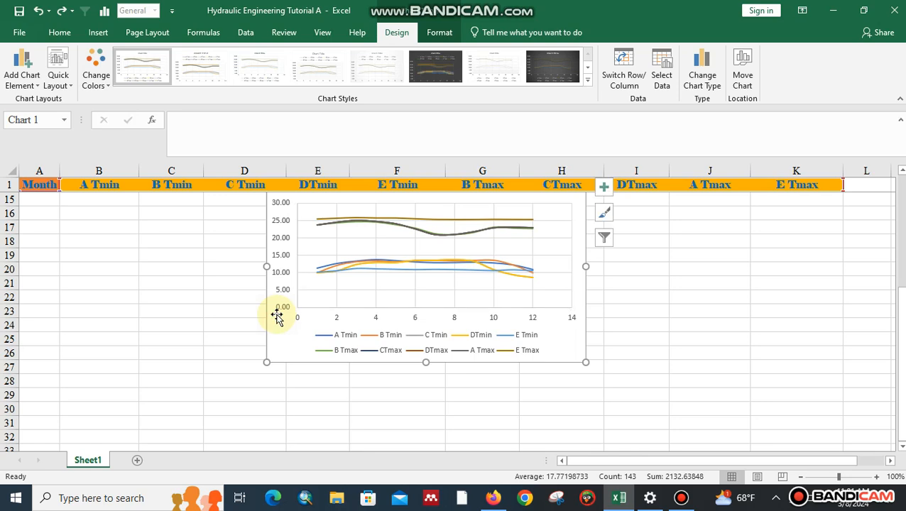
Move the chart into the empty cells below the table, starting at row 17, and enlarge it to span about columns E to I
{"action": "scroll", "coordinate": [454, 320], "scroll_direction": "up", "scroll_amount": 2}
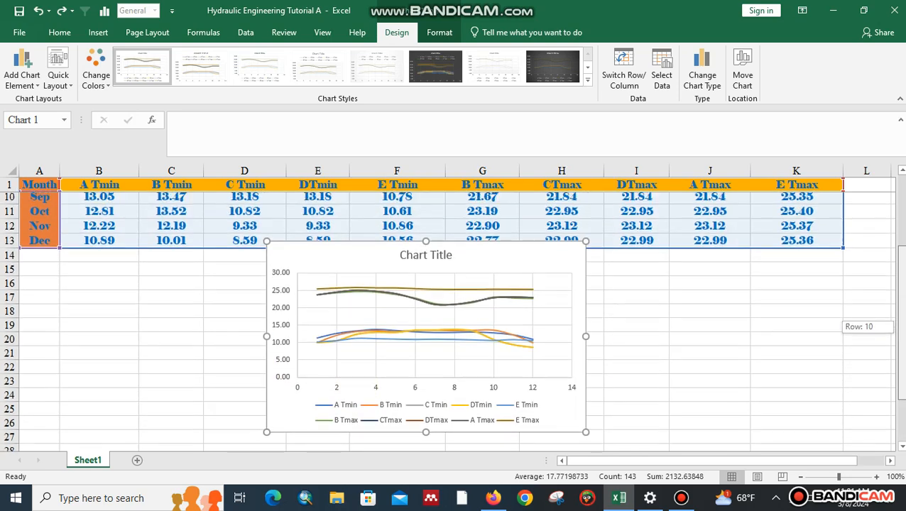
{"action": "scroll", "coordinate": [899, 397], "scroll_direction": "down", "scroll_amount": 2}
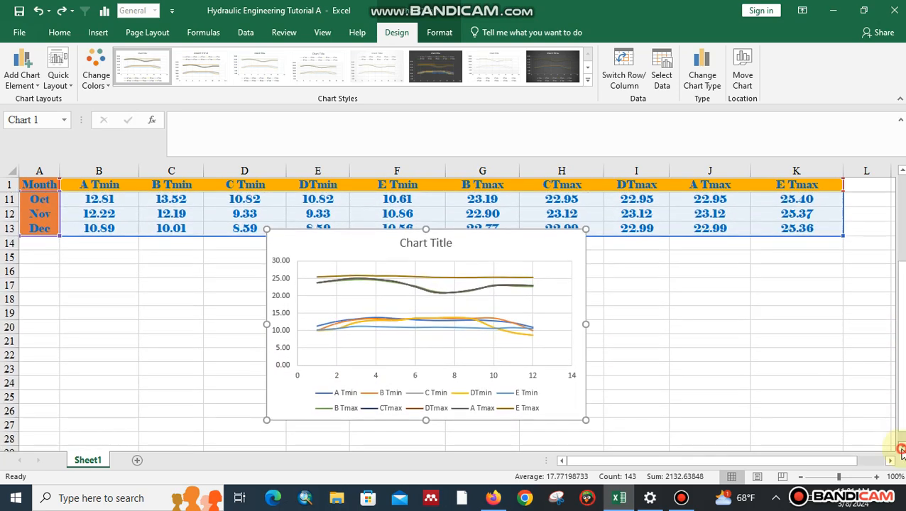
{"action": "left_click_drag", "start_coordinate": [518, 205], "coordinate": [536, 250]}
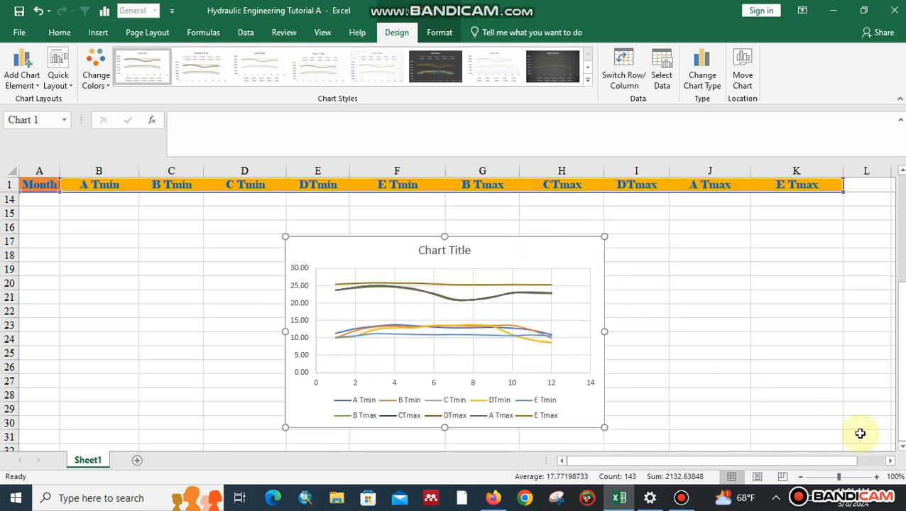
{"action": "scroll", "coordinate": [902, 455], "scroll_direction": "down", "scroll_amount": 1}
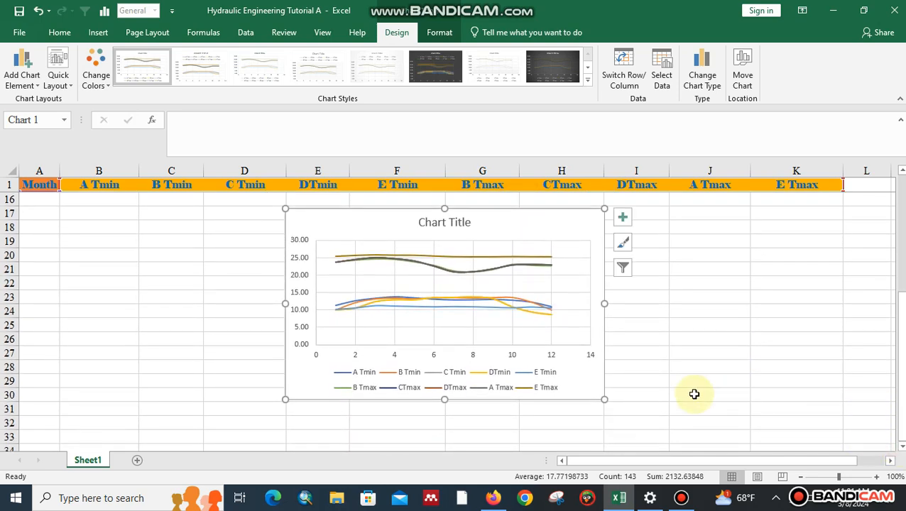
{"action": "left_click_drag", "start_coordinate": [604, 402], "coordinate": [673, 434]}
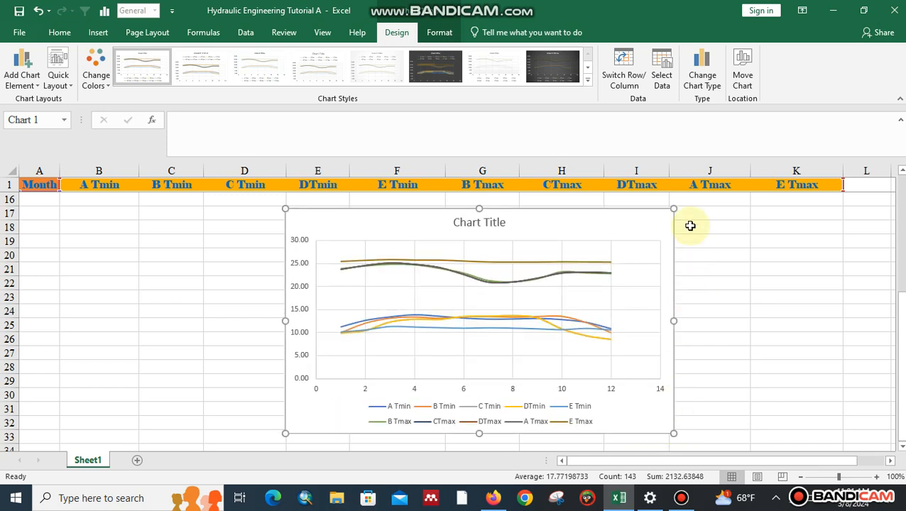
Add axis titles to the chart, naming the horizontal axis "Momth" and the vertical axis "Temprature"
{"action": "left_click", "coordinate": [646, 270]}
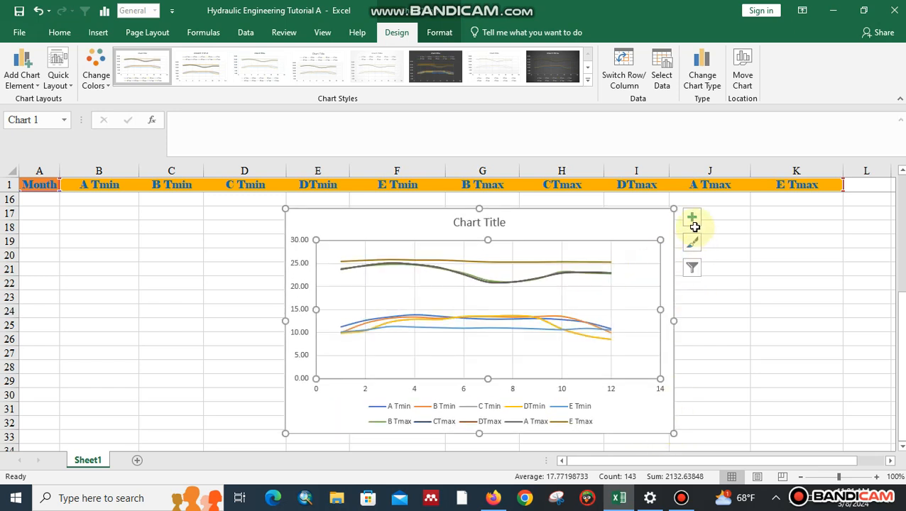
{"action": "left_click", "coordinate": [695, 219]}
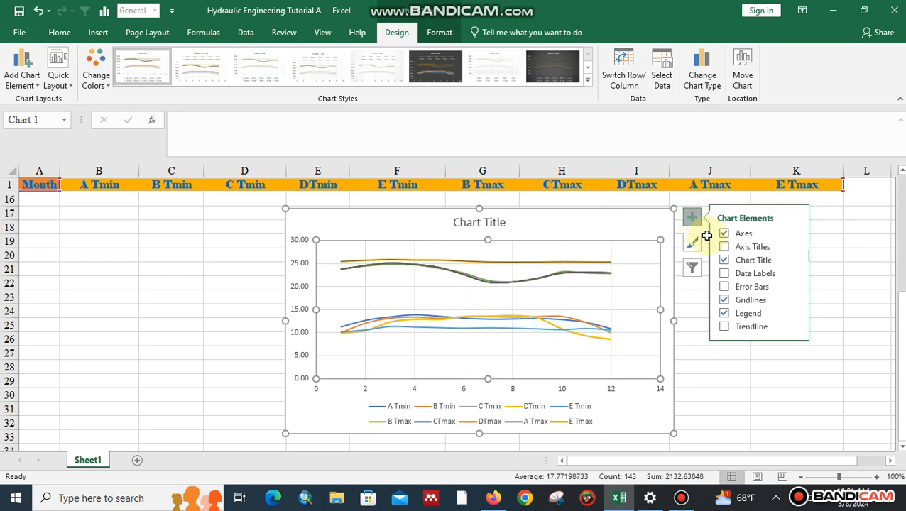
{"action": "left_click", "coordinate": [724, 248]}
{"action": "left_click", "coordinate": [503, 384]}
{"action": "left_click_drag", "start_coordinate": [514, 384], "coordinate": [470, 374]}
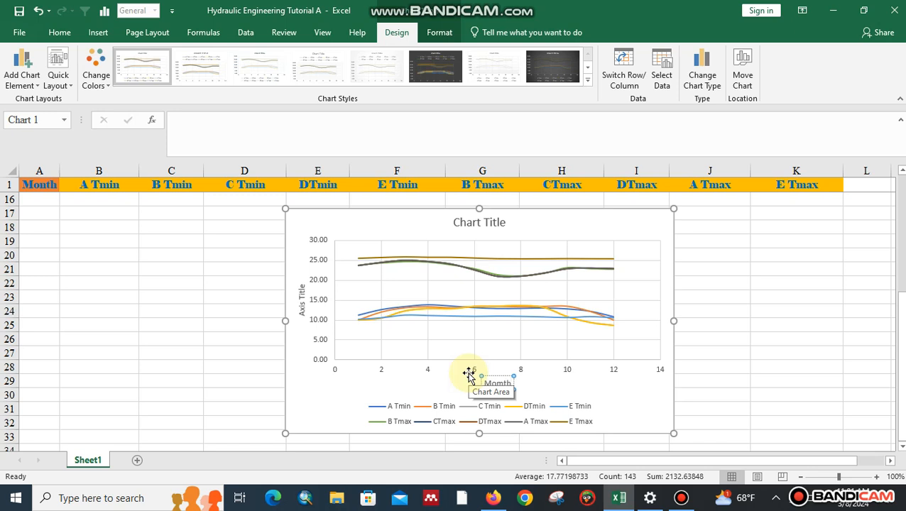
{"action": "double_click", "coordinate": [300, 317]}
{"action": "left_click_drag", "start_coordinate": [300, 315], "coordinate": [300, 287]}
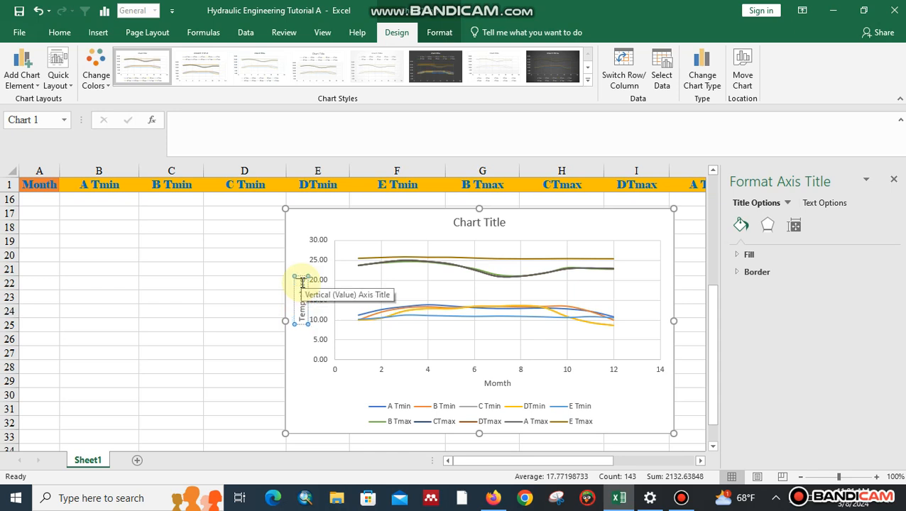
Format the chart's vertical axis title in Times New Roman at size 12
{"action": "left_click", "coordinate": [301, 283]}
{"action": "left_click", "coordinate": [302, 320]}
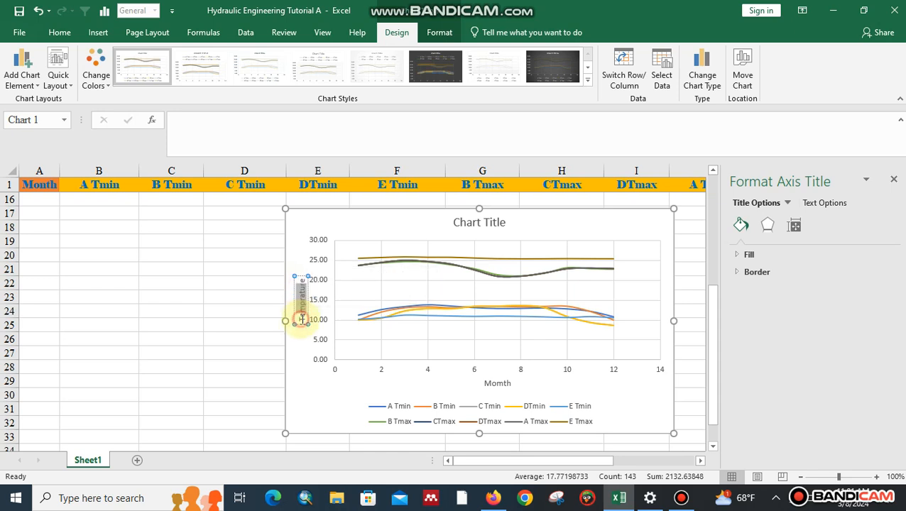
{"action": "left_click_drag", "start_coordinate": [302, 321], "coordinate": [302, 295]}
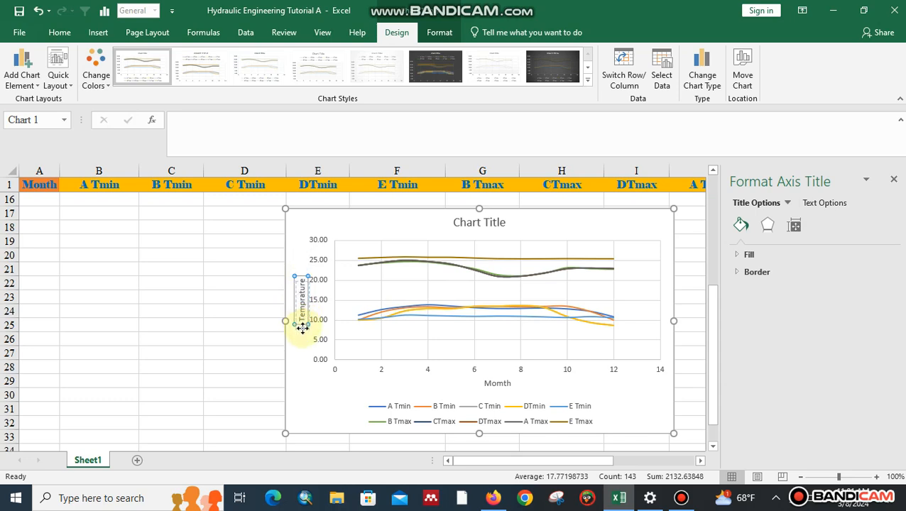
{"action": "left_click", "coordinate": [304, 288]}
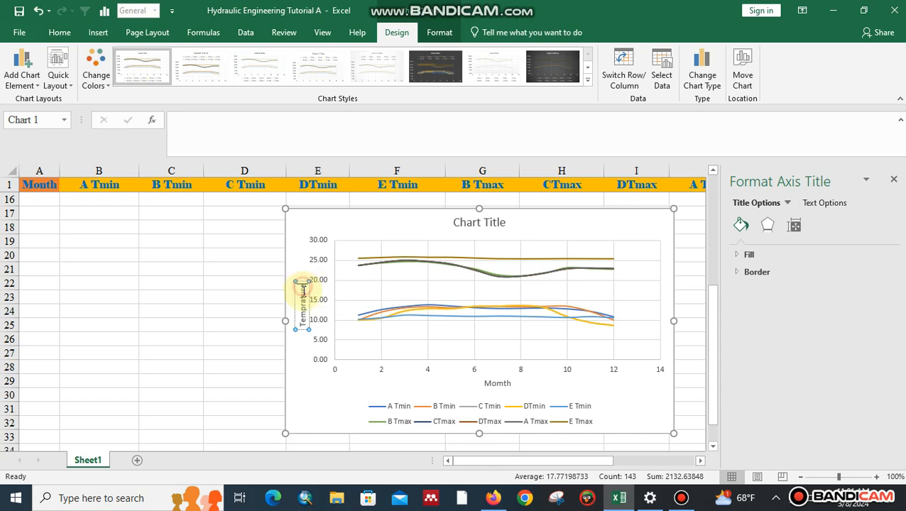
{"action": "left_click", "coordinate": [60, 32]}
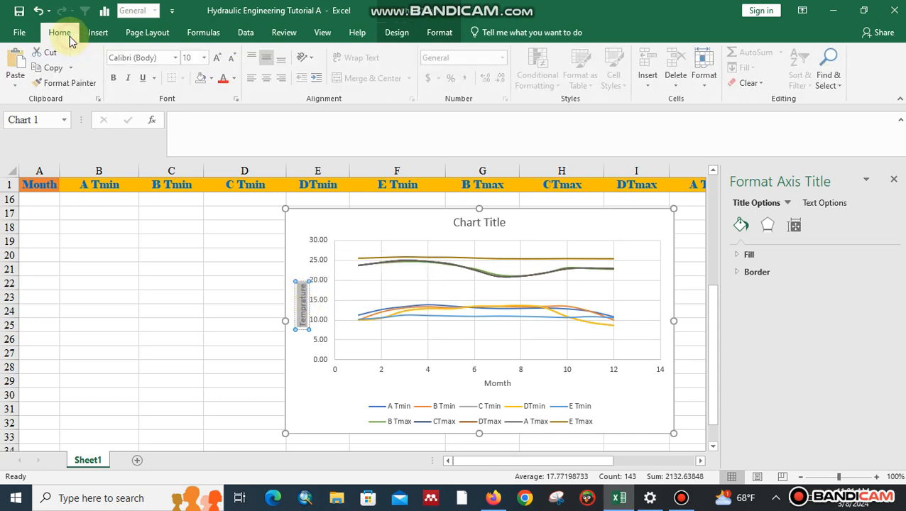
{"action": "left_click", "coordinate": [177, 57]}
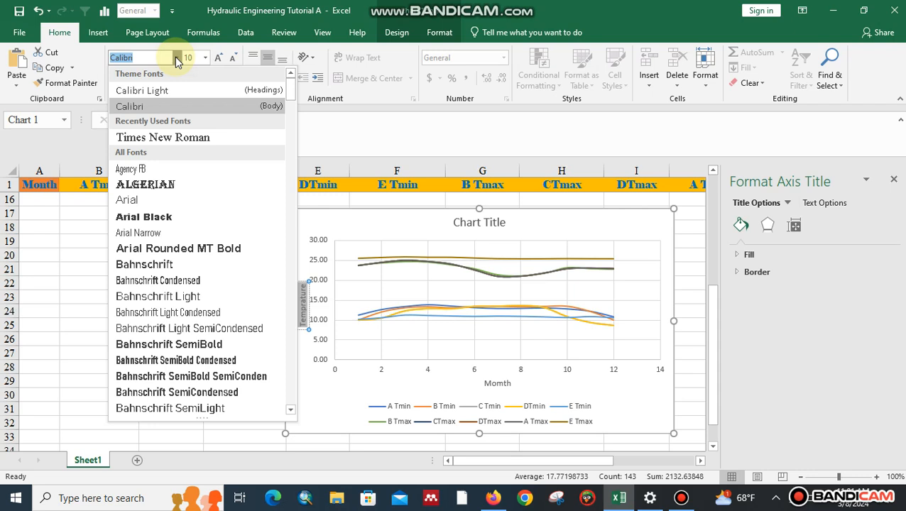
{"action": "left_click", "coordinate": [178, 138]}
{"action": "left_click", "coordinate": [220, 58]}
{"action": "left_click", "coordinate": [220, 58]}
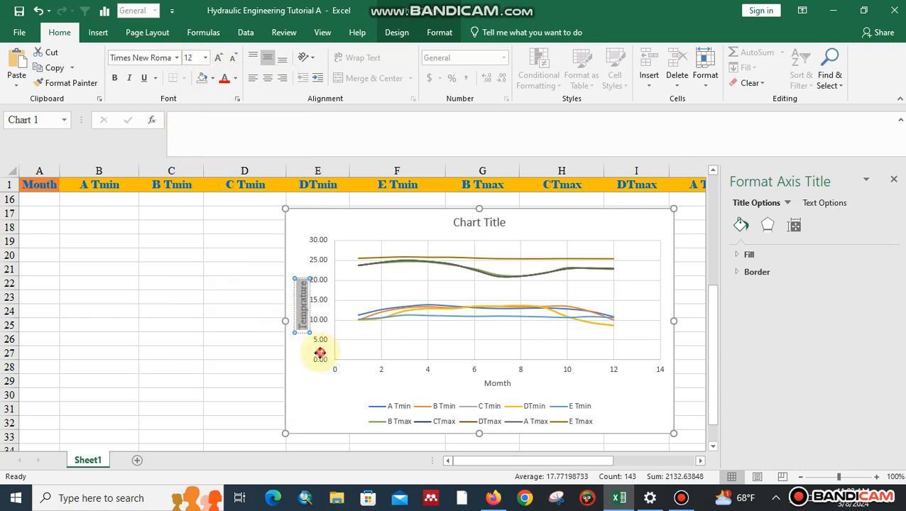
{"action": "left_click", "coordinate": [320, 356]}
Format the chart's horizontal axis title in Times New Roman at size 12 and save the workbook
{"action": "left_click", "coordinate": [497, 383]}
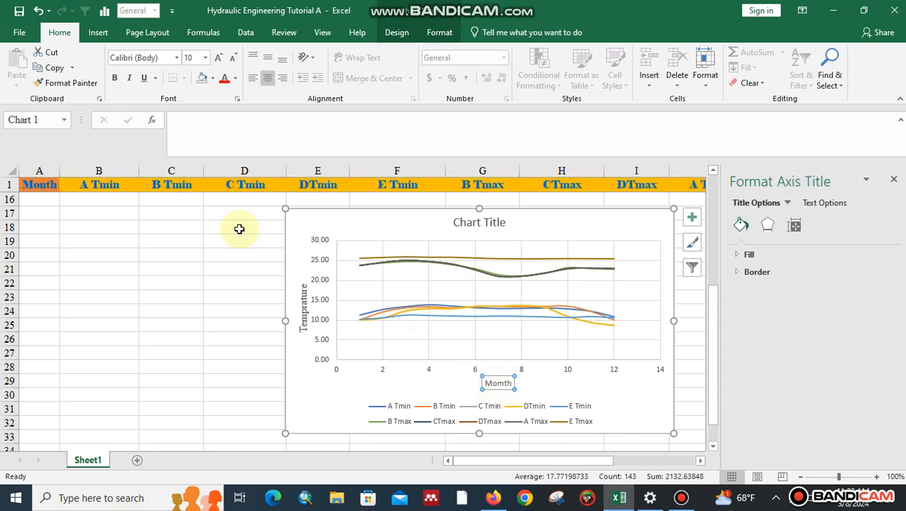
{"action": "left_click", "coordinate": [178, 58]}
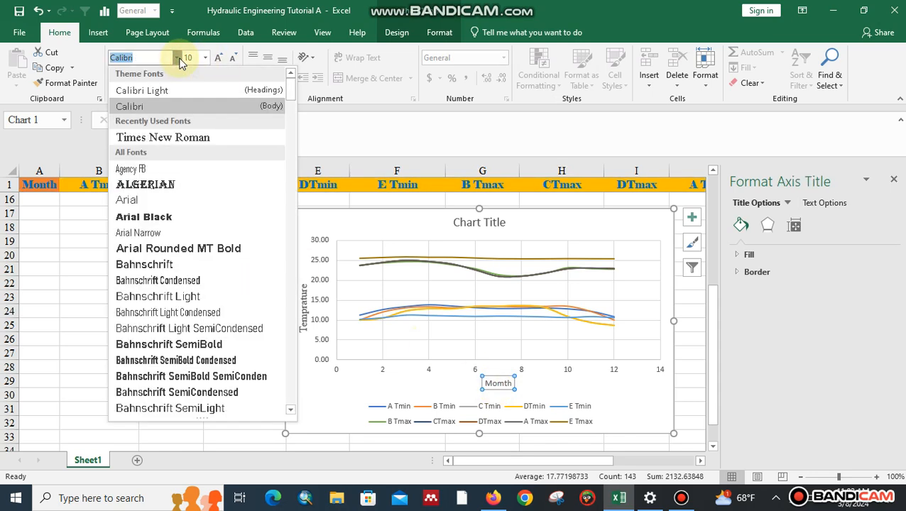
{"action": "left_click", "coordinate": [174, 134]}
{"action": "left_click", "coordinate": [220, 58]}
{"action": "left_click", "coordinate": [220, 58]}
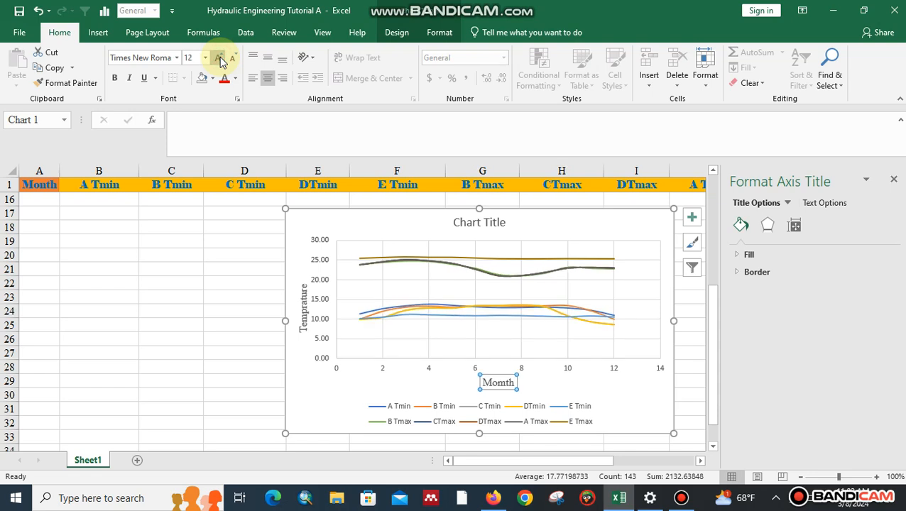
{"action": "left_click", "coordinate": [20, 10]}
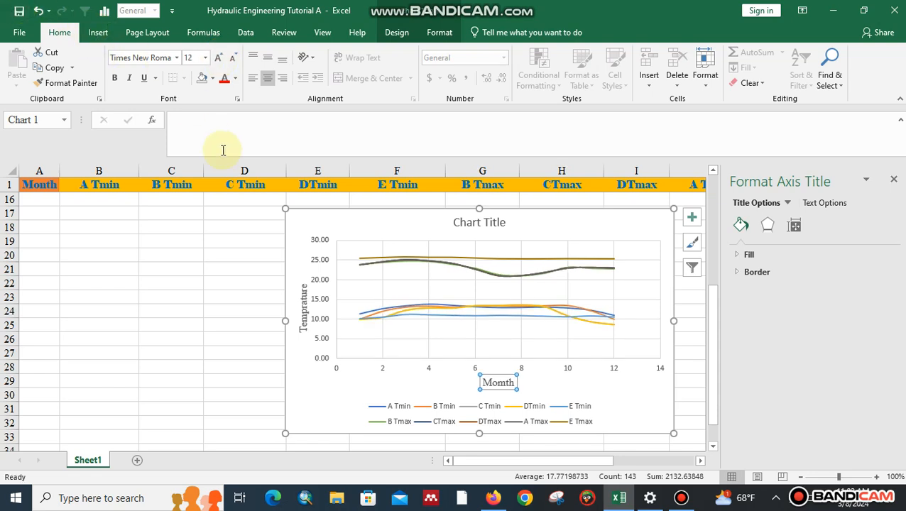
Recolour the E Tmax line in the chart green and set its weight to 2¼ pt
{"action": "left_click", "coordinate": [506, 283]}
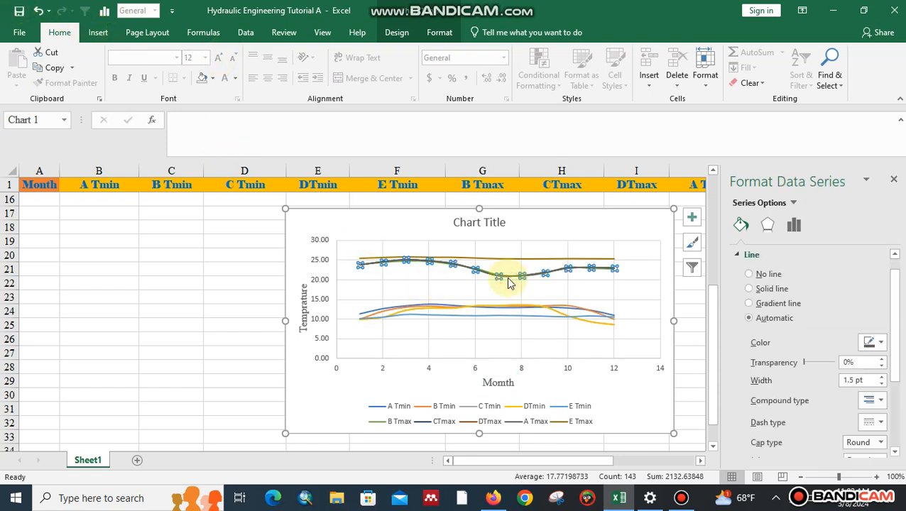
{"action": "left_click", "coordinate": [508, 259]}
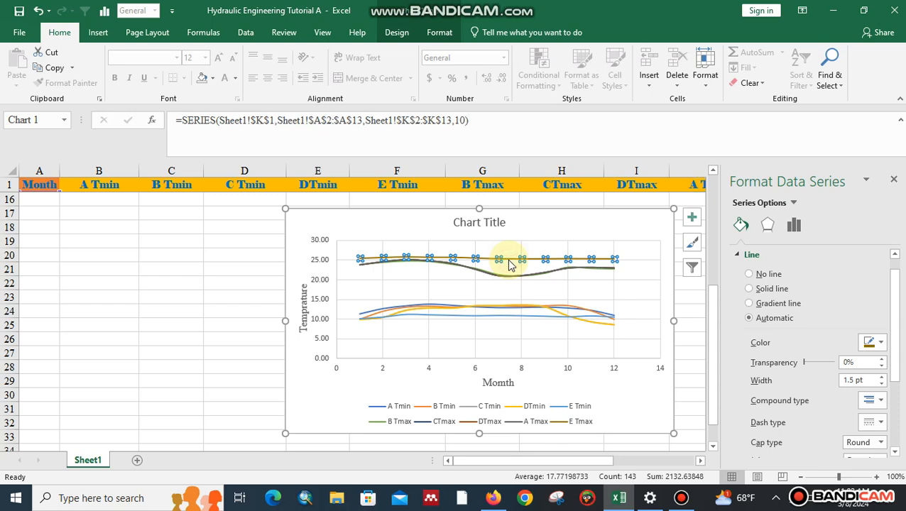
{"action": "right_click", "coordinate": [508, 258]}
{"action": "left_click", "coordinate": [565, 224]}
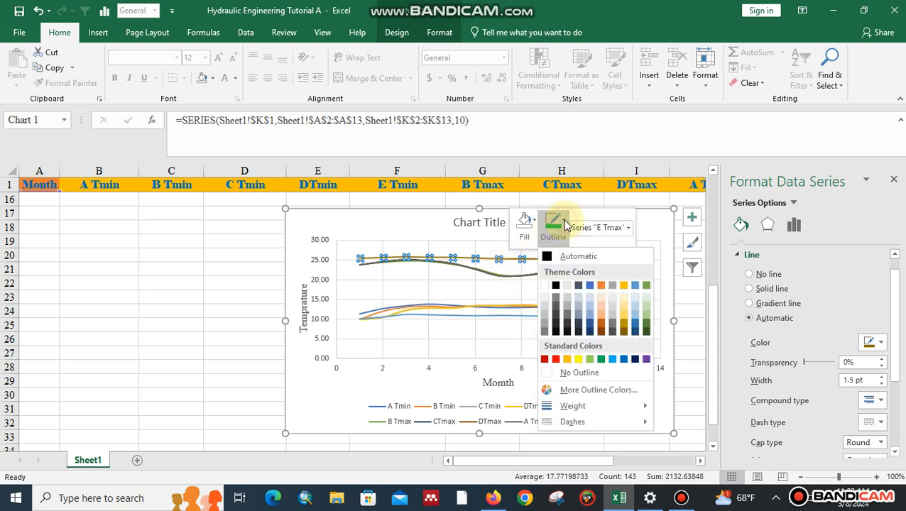
{"action": "left_click", "coordinate": [601, 360]}
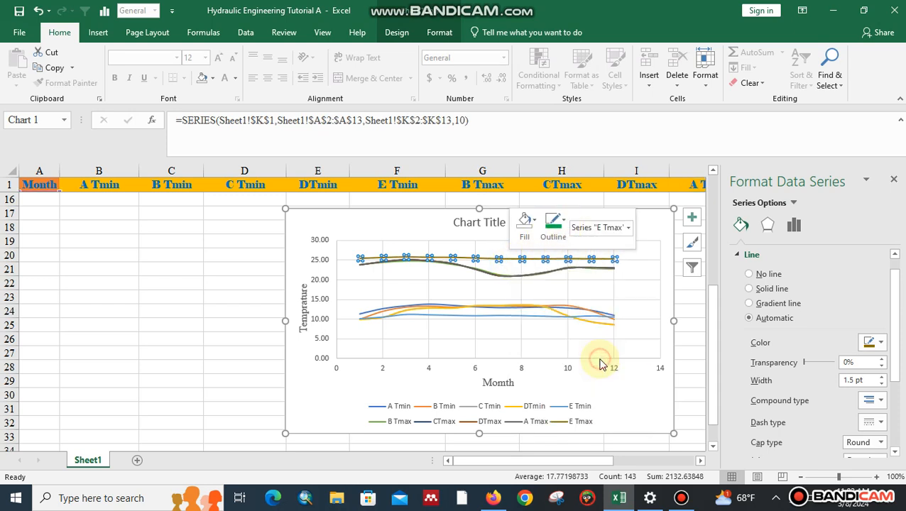
{"action": "left_click", "coordinate": [559, 226]}
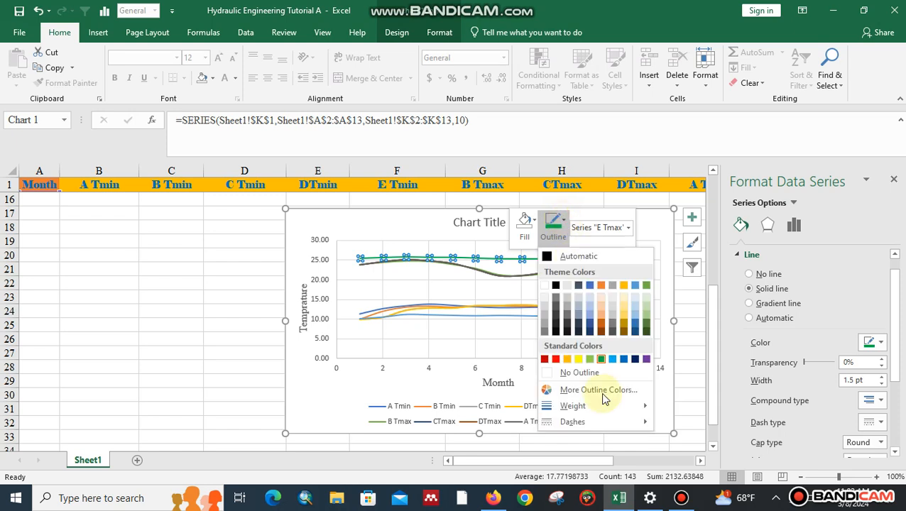
{"action": "mouse_move", "coordinate": [601, 404]}
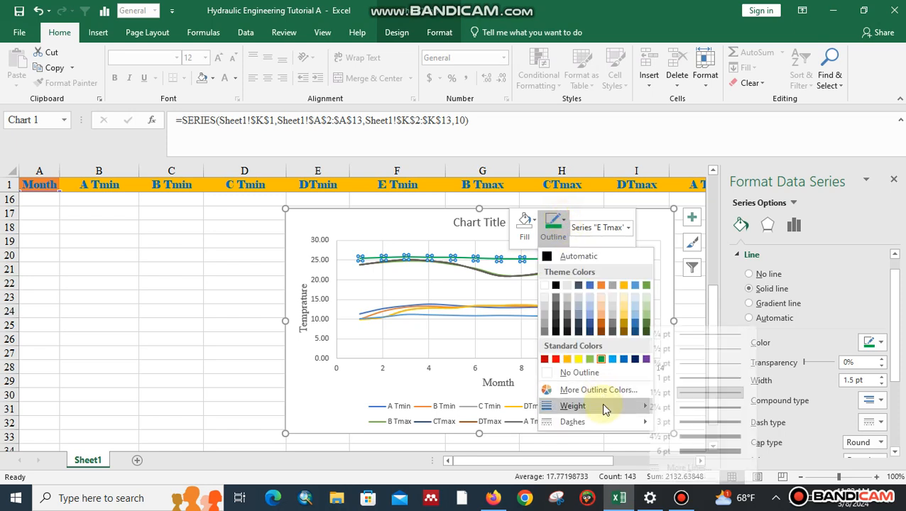
{"action": "left_click", "coordinate": [689, 411]}
Recolour the A Tmax line in the chart yellow and set its weight to 2¼ pt
{"action": "left_click", "coordinate": [522, 277]}
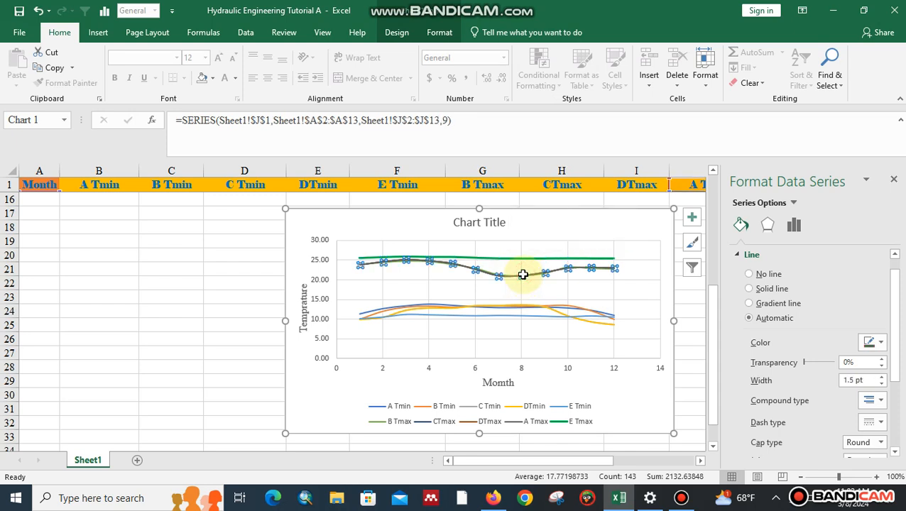
{"action": "right_click", "coordinate": [524, 278]}
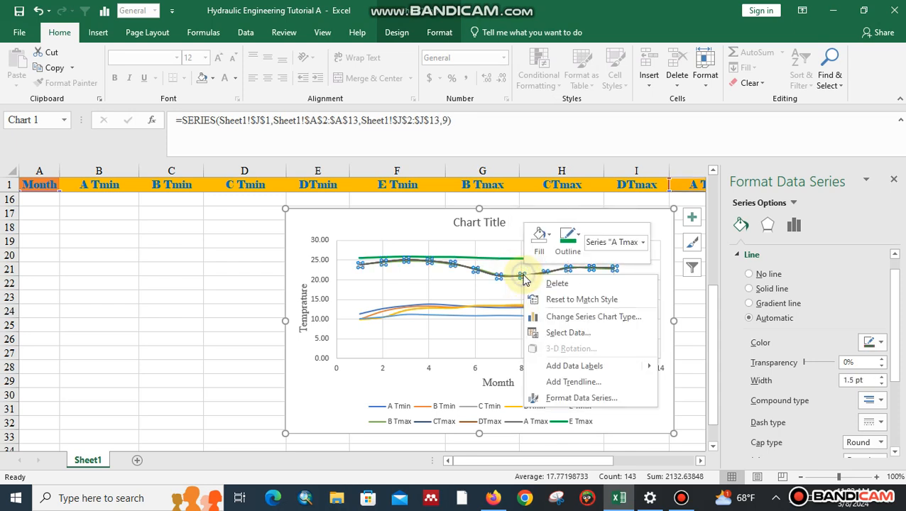
{"action": "left_click", "coordinate": [577, 238]}
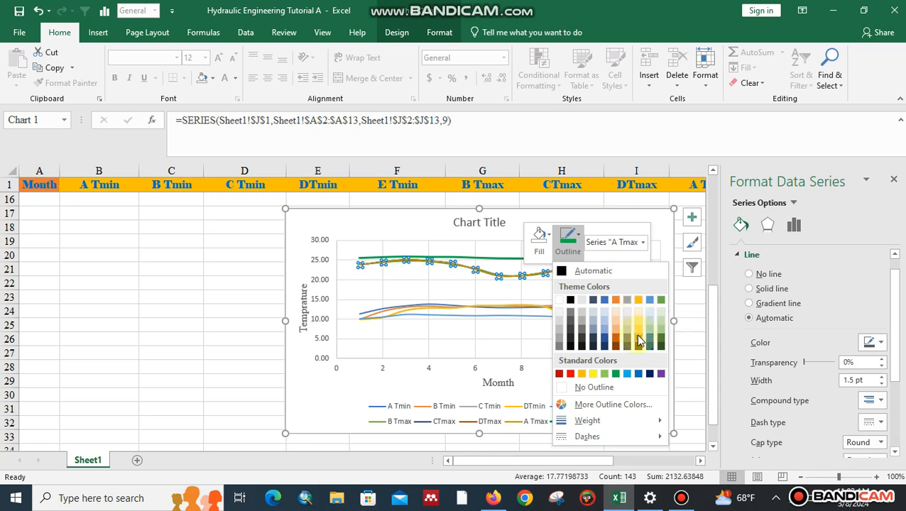
{"action": "left_click", "coordinate": [593, 375]}
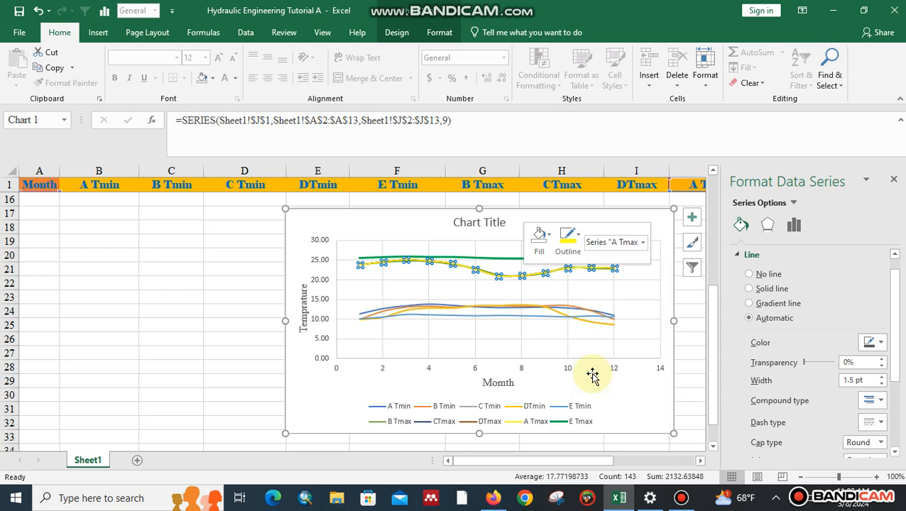
{"action": "left_click", "coordinate": [579, 241]}
{"action": "mouse_move", "coordinate": [643, 426]}
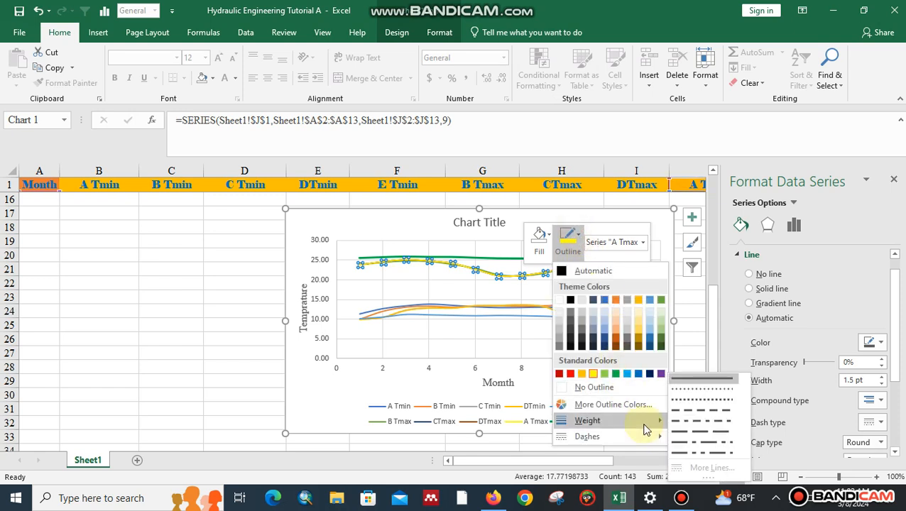
{"action": "left_click", "coordinate": [710, 406]}
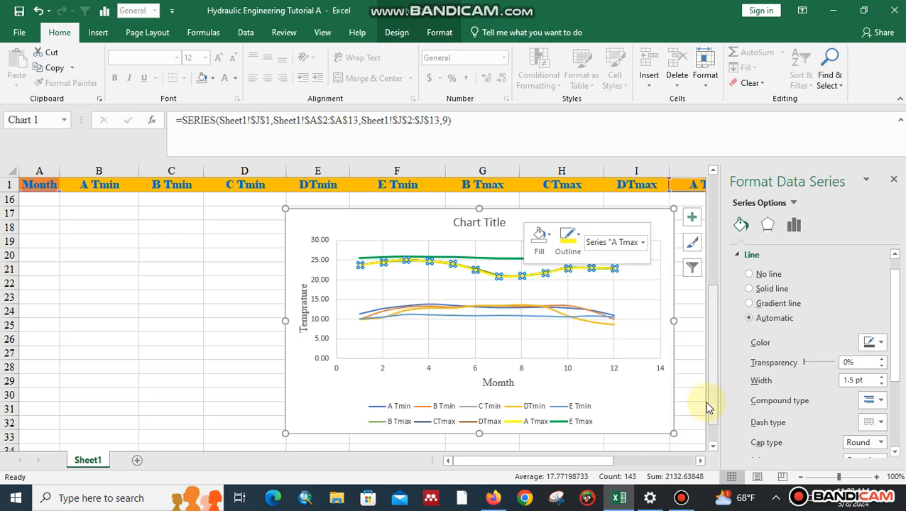
{"action": "left_click", "coordinate": [561, 347]}
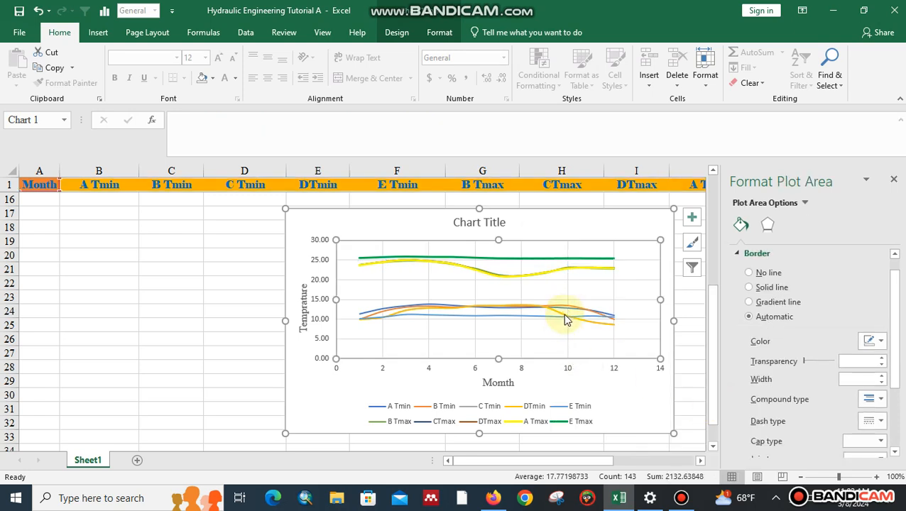
Recolour the DTmin line in the chart red and set its weight to 2¼ pt
{"action": "left_click", "coordinate": [561, 316]}
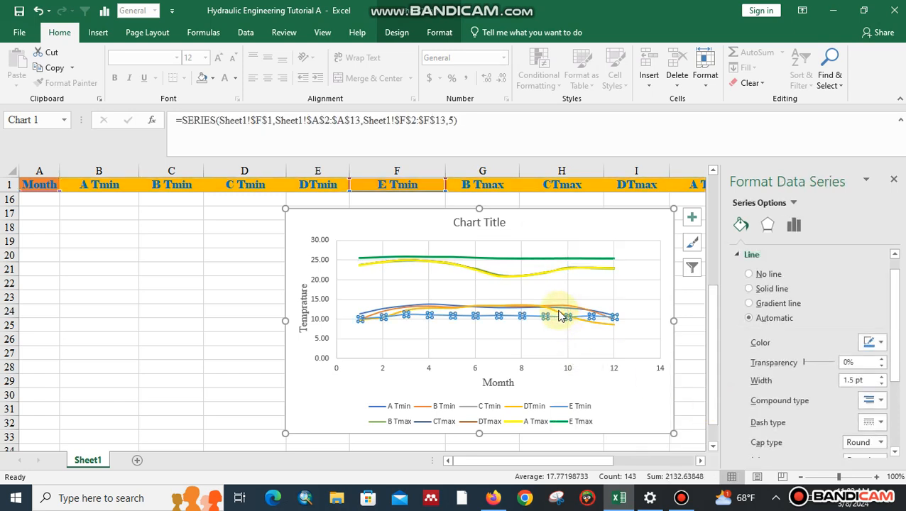
{"action": "left_click", "coordinate": [557, 316]}
{"action": "right_click", "coordinate": [556, 316]}
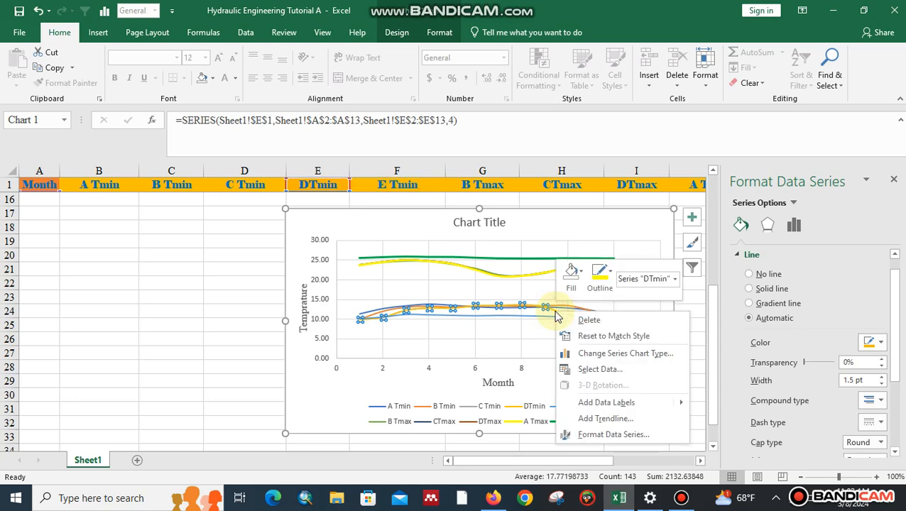
{"action": "left_click", "coordinate": [608, 278]}
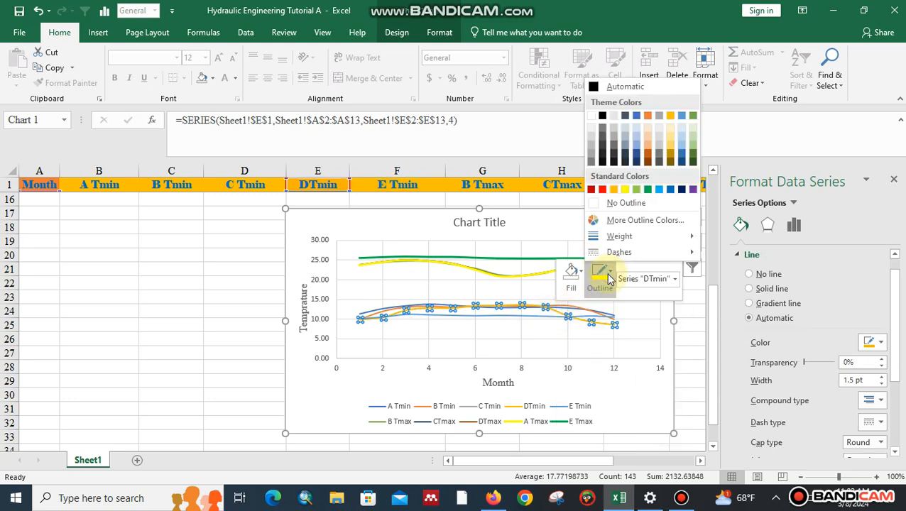
{"action": "left_click", "coordinate": [602, 189]}
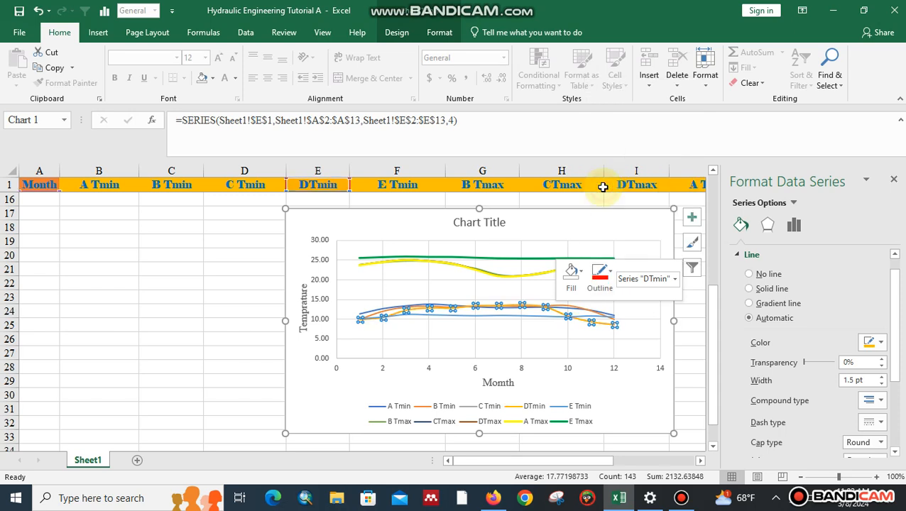
{"action": "left_click", "coordinate": [612, 272]}
{"action": "mouse_move", "coordinate": [647, 236]}
{"action": "left_click", "coordinate": [747, 311]}
{"action": "left_click", "coordinate": [546, 334]}
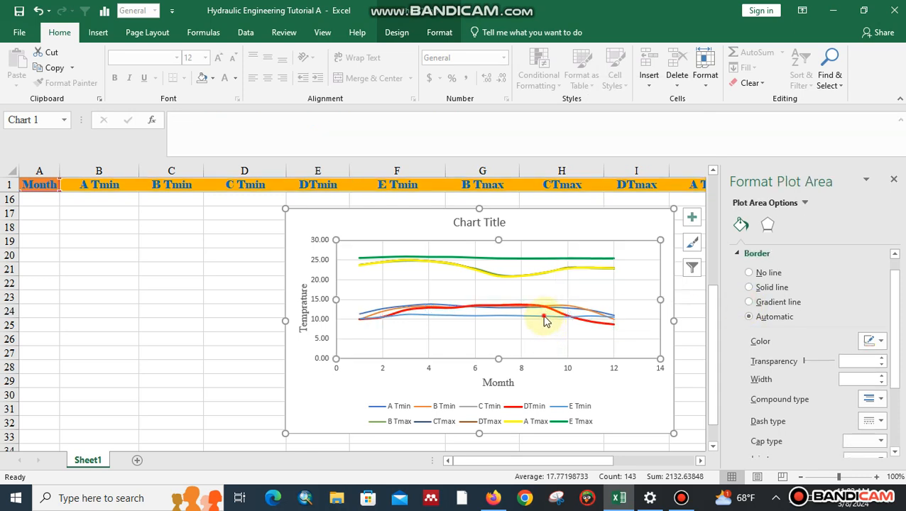
Recolour the E Tmin line in the chart light blue and set its weight to 2¼ pt
{"action": "left_click", "coordinate": [544, 318]}
{"action": "right_click", "coordinate": [544, 319]}
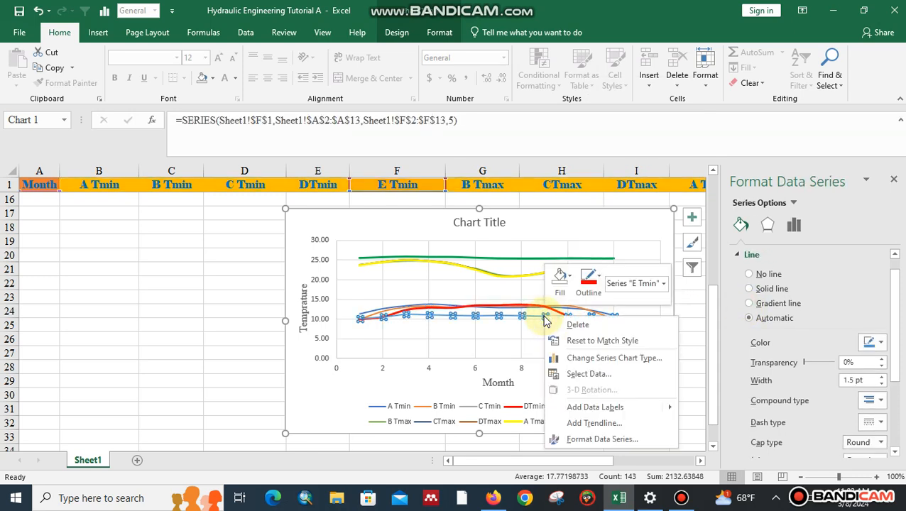
{"action": "left_click", "coordinate": [598, 277]}
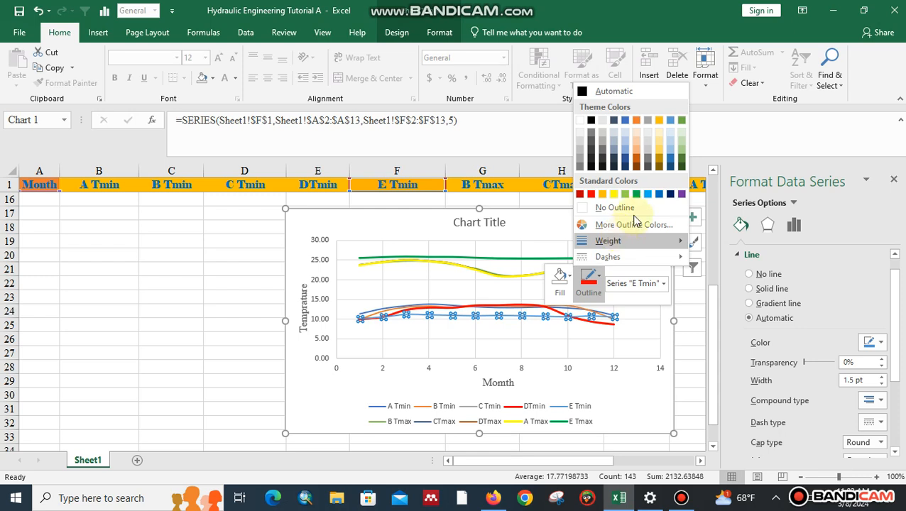
{"action": "left_click", "coordinate": [647, 194]}
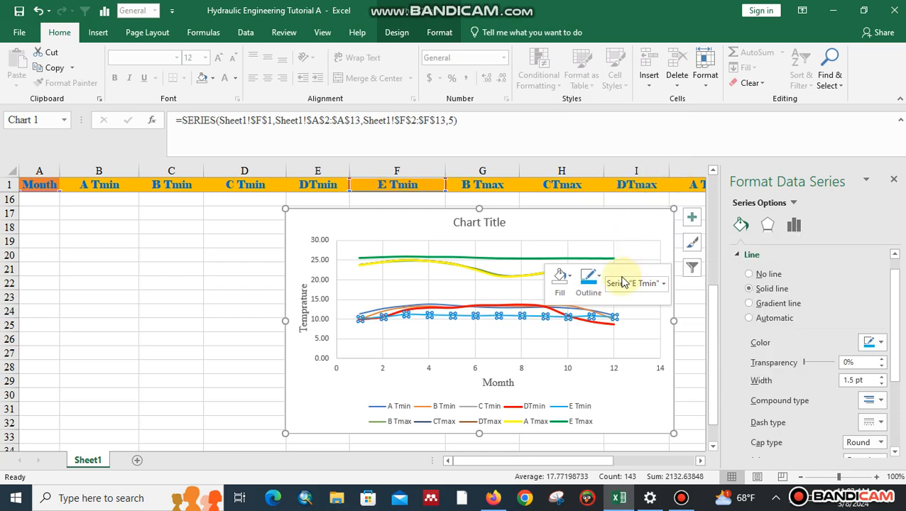
{"action": "left_click", "coordinate": [599, 281]}
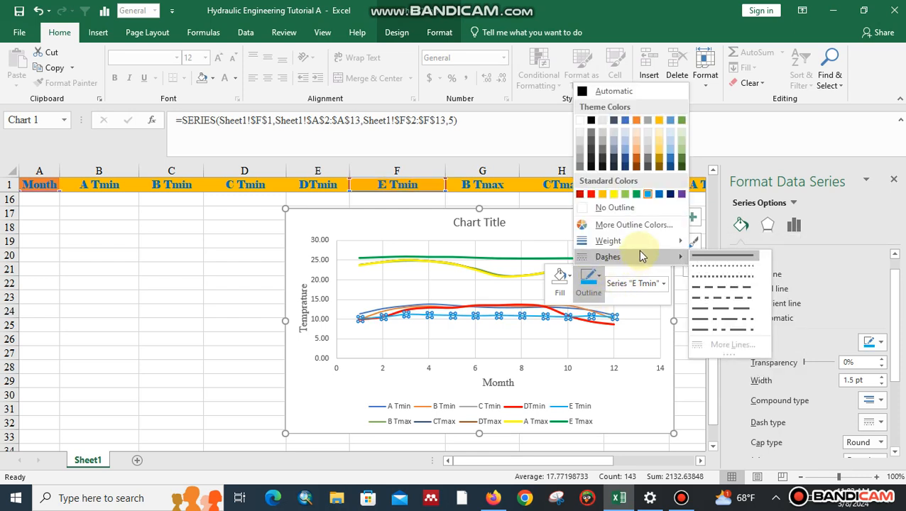
{"action": "mouse_move", "coordinate": [646, 247]}
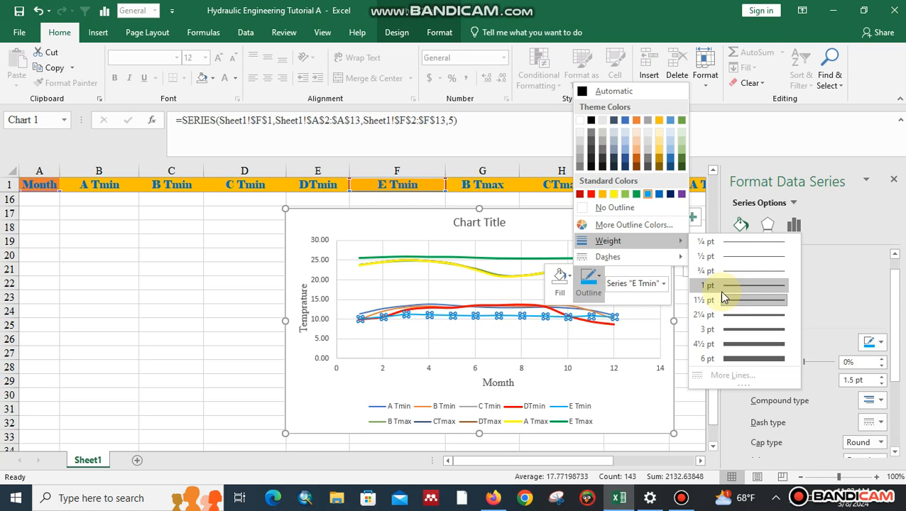
{"action": "left_click", "coordinate": [723, 312]}
{"action": "left_click", "coordinate": [600, 346]}
Recolour the B Tmin line in the chart purple and set its weight to 2¼ pt
{"action": "left_click", "coordinate": [571, 307]}
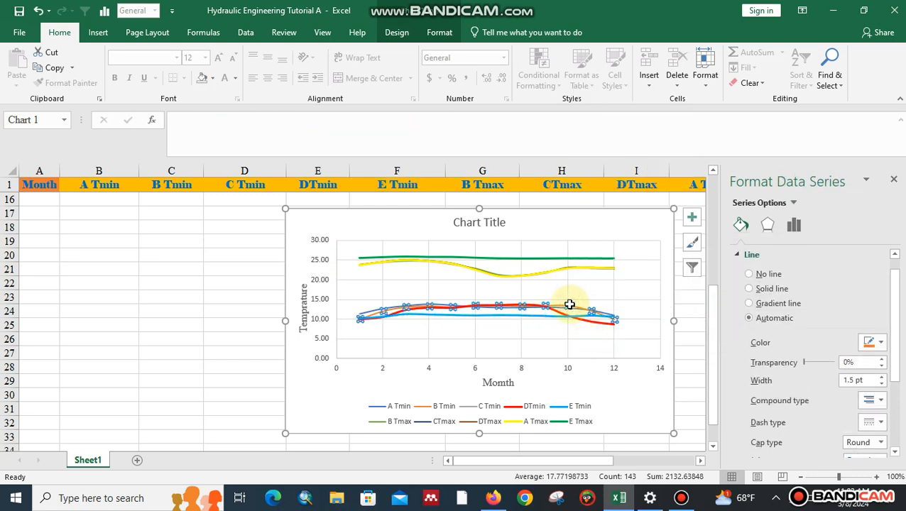
{"action": "right_click", "coordinate": [570, 305]}
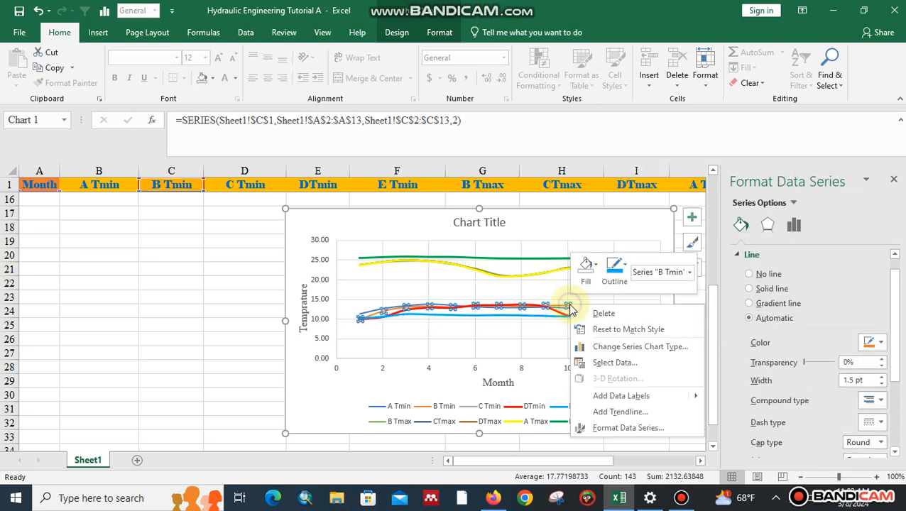
{"action": "left_click", "coordinate": [615, 268]}
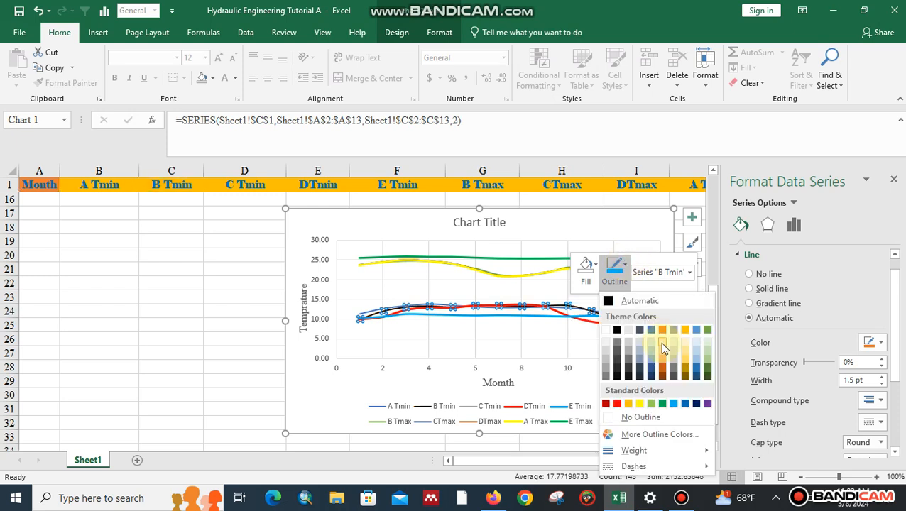
{"action": "left_click", "coordinate": [709, 407]}
{"action": "left_click", "coordinate": [626, 265]}
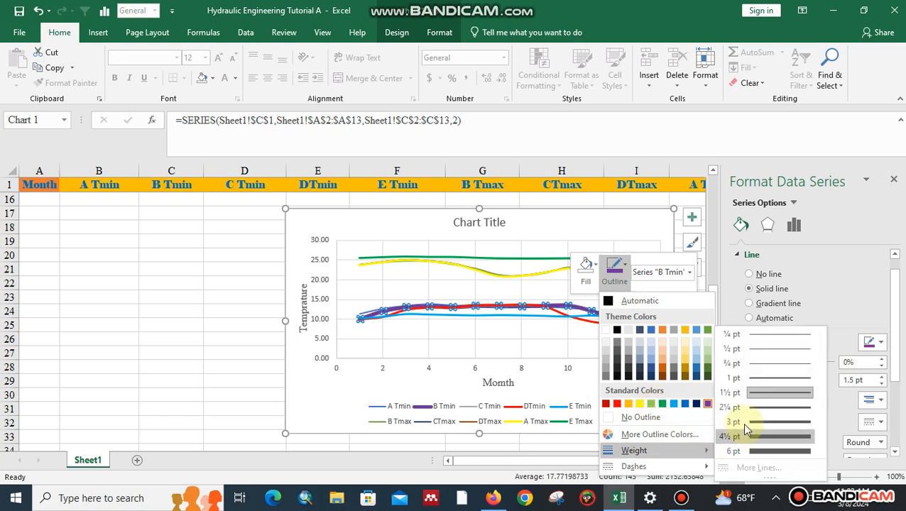
{"action": "left_click", "coordinate": [744, 408]}
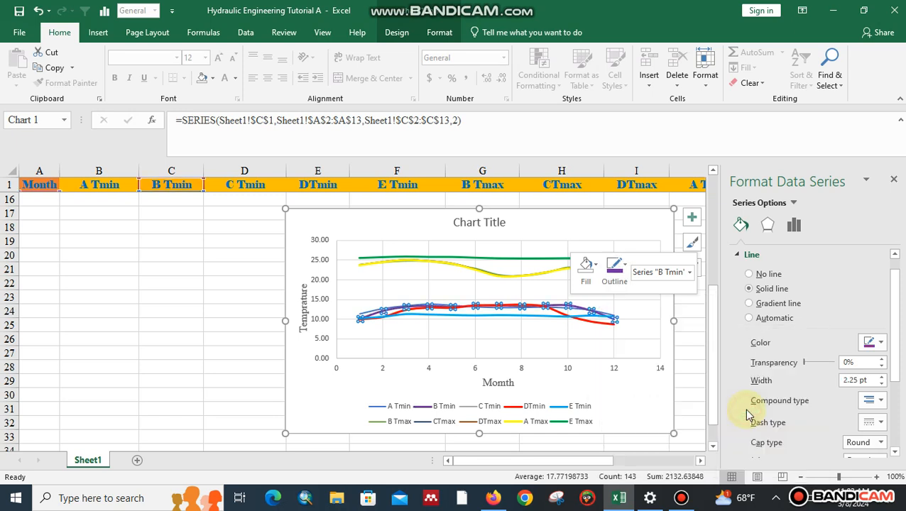
{"action": "left_click", "coordinate": [586, 370]}
{"action": "left_click", "coordinate": [566, 310]}
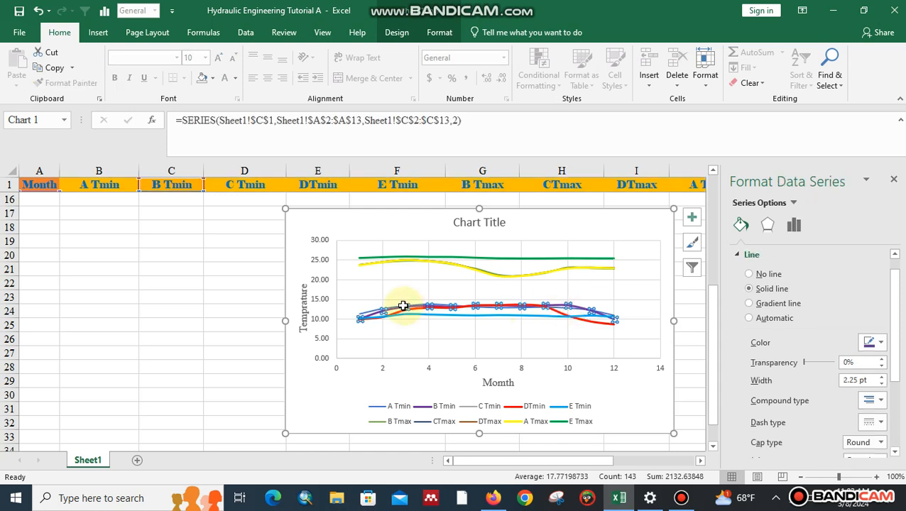
Recolour the A Tmin line in the chart black and set its weight to 2¼ pt
{"action": "left_click", "coordinate": [369, 309]}
{"action": "right_click", "coordinate": [368, 308]}
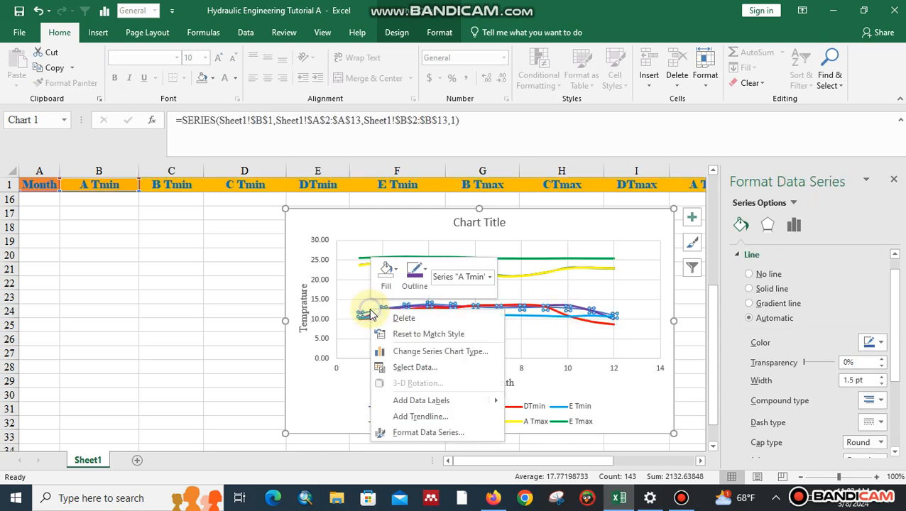
{"action": "left_click", "coordinate": [420, 272]}
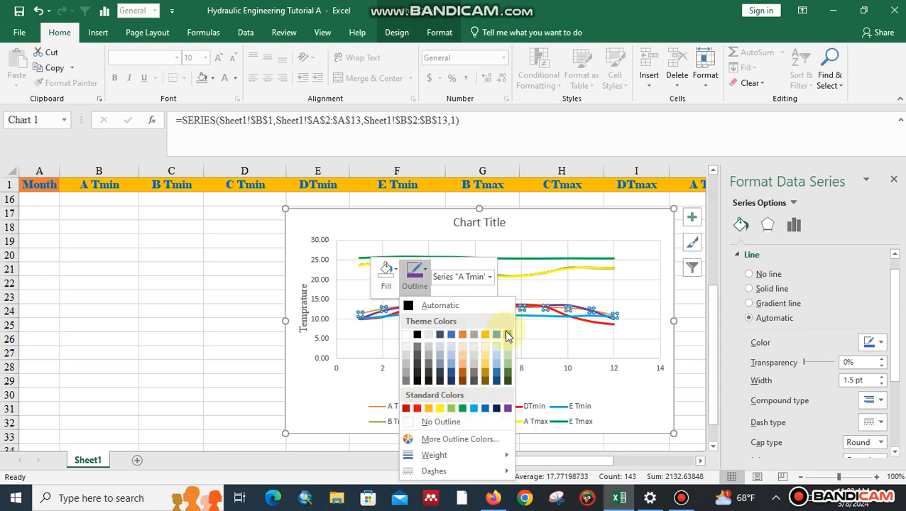
{"action": "left_click", "coordinate": [417, 335]}
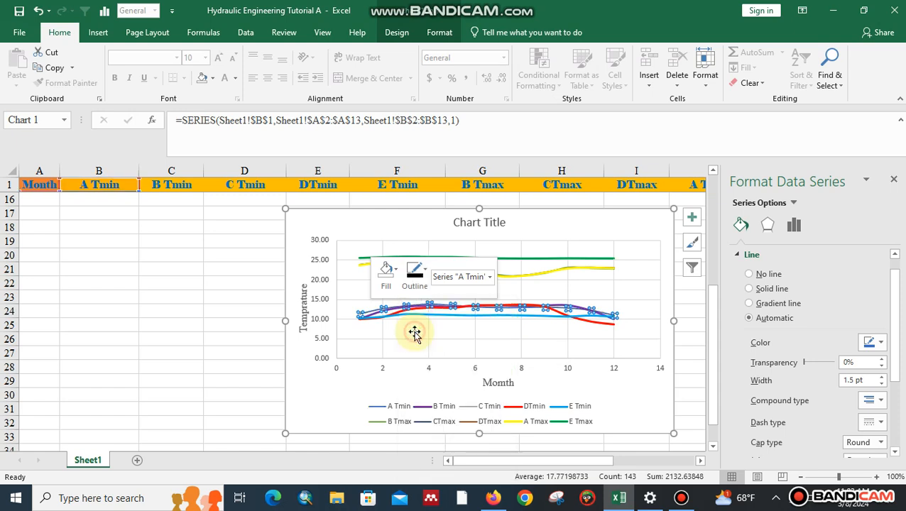
{"action": "left_click", "coordinate": [426, 274]}
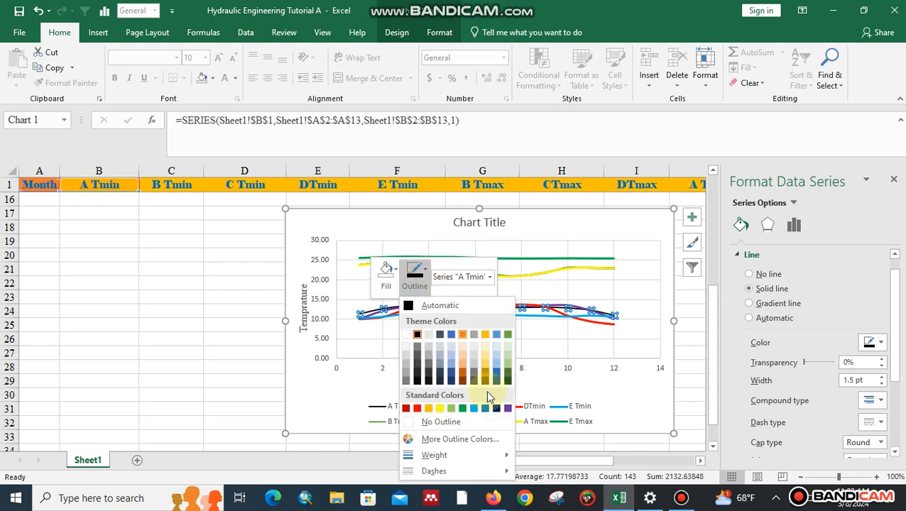
{"action": "mouse_move", "coordinate": [500, 455]}
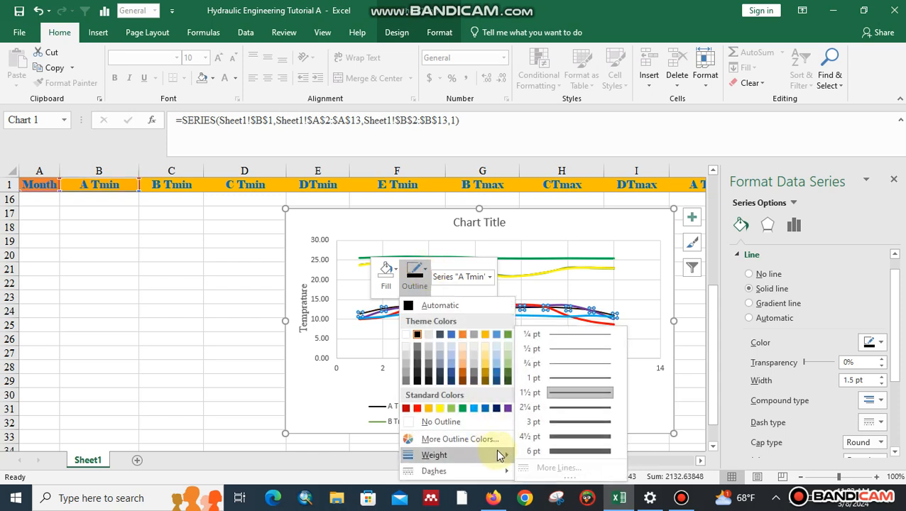
{"action": "left_click", "coordinate": [578, 410]}
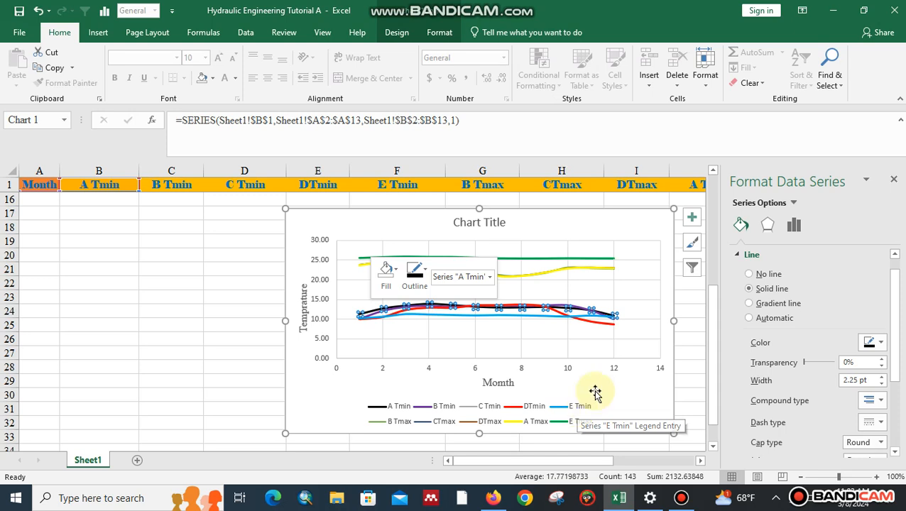
{"action": "left_click", "coordinate": [595, 390]}
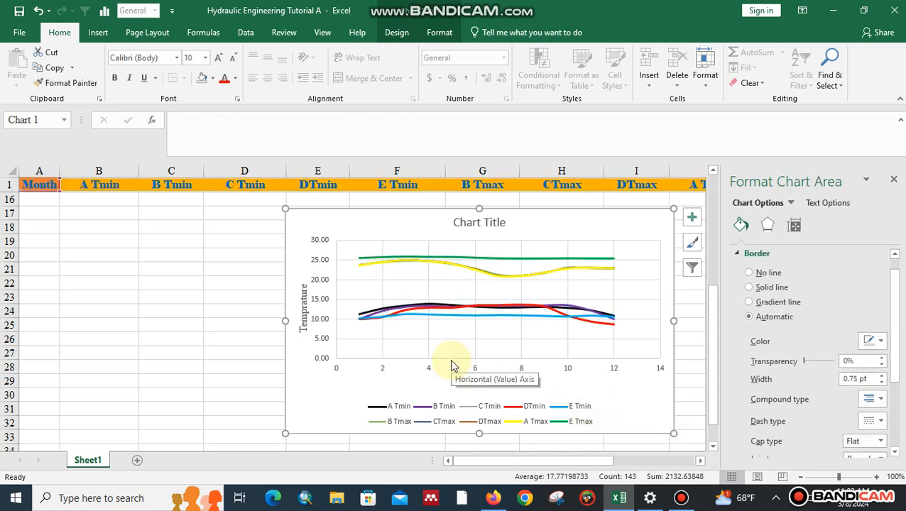
Delete the chart title from the temperature chart
{"action": "left_click", "coordinate": [456, 222]}
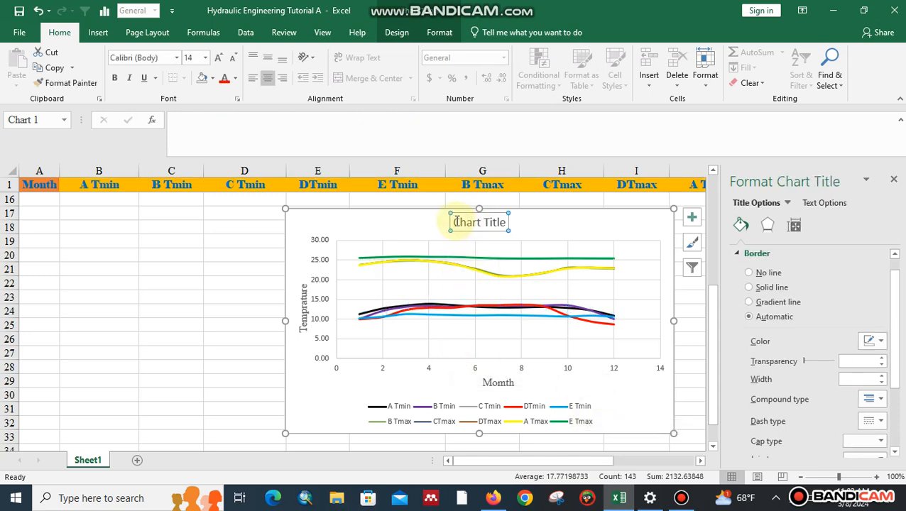
{"action": "left_click_drag", "start_coordinate": [451, 220], "coordinate": [453, 215]}
{"action": "right_click", "coordinate": [454, 216]}
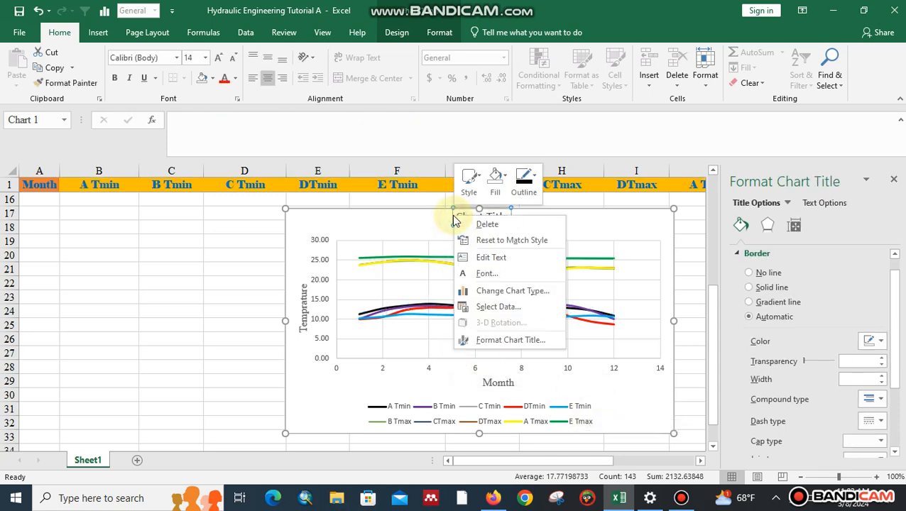
{"action": "left_click", "coordinate": [473, 223]}
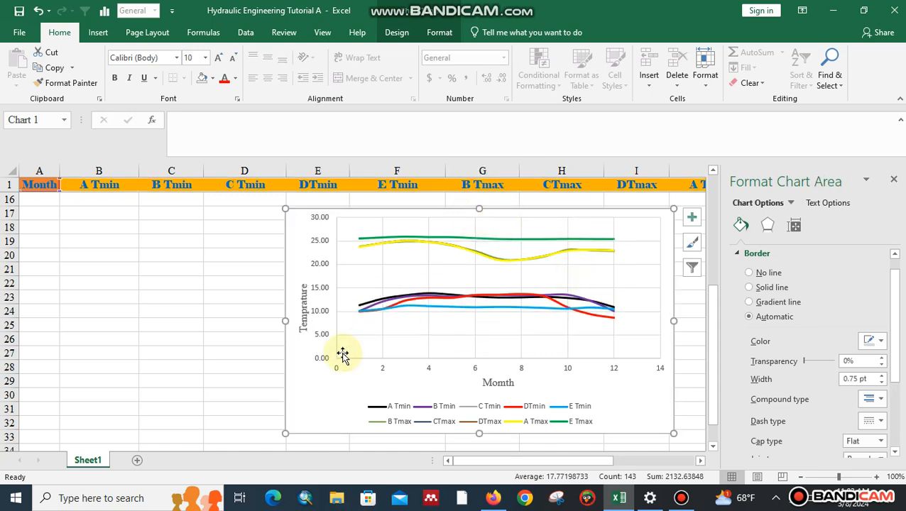
Set the maximum bound of the chart's vertical temperature axis to 28
{"action": "left_click", "coordinate": [319, 361]}
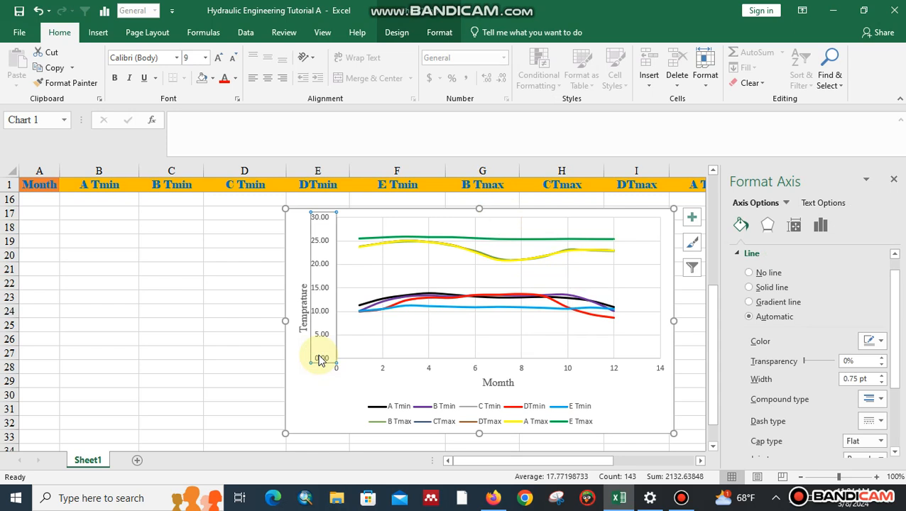
{"action": "right_click", "coordinate": [319, 361]}
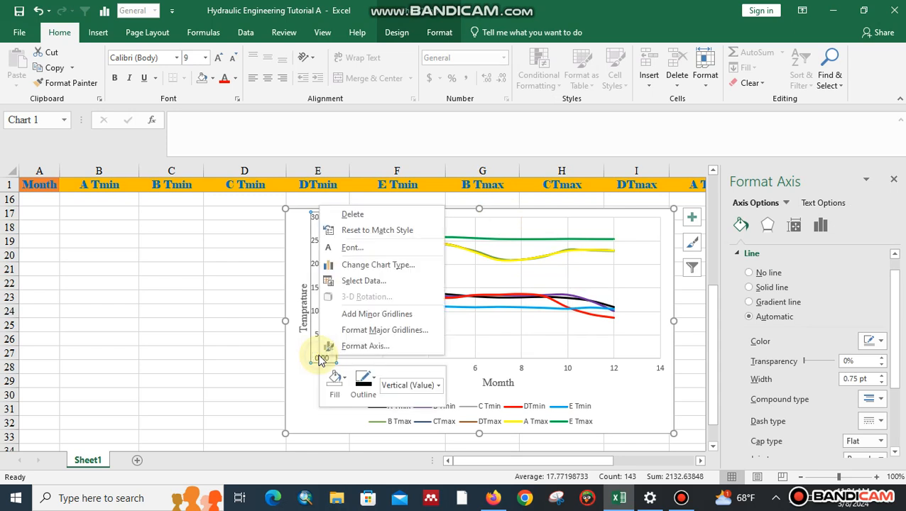
{"action": "left_click", "coordinate": [328, 347]}
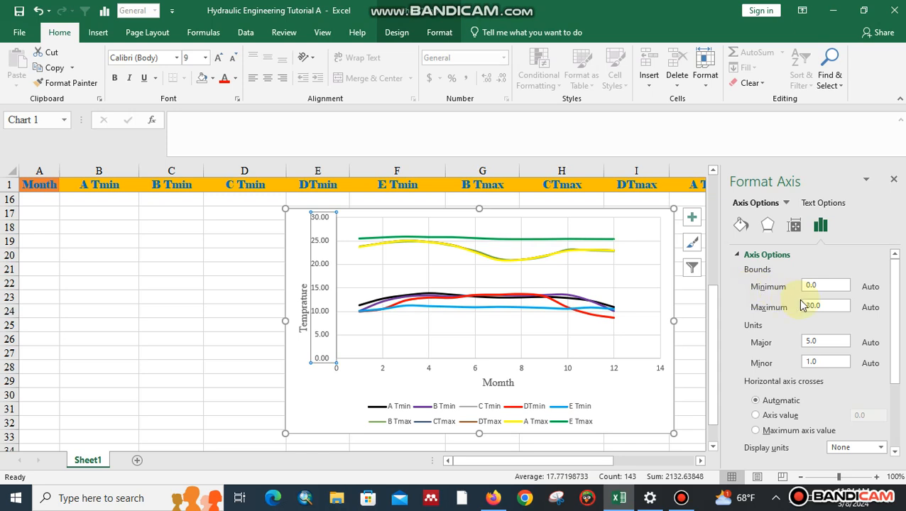
{"action": "left_click_drag", "start_coordinate": [827, 304], "coordinate": [799, 310]}
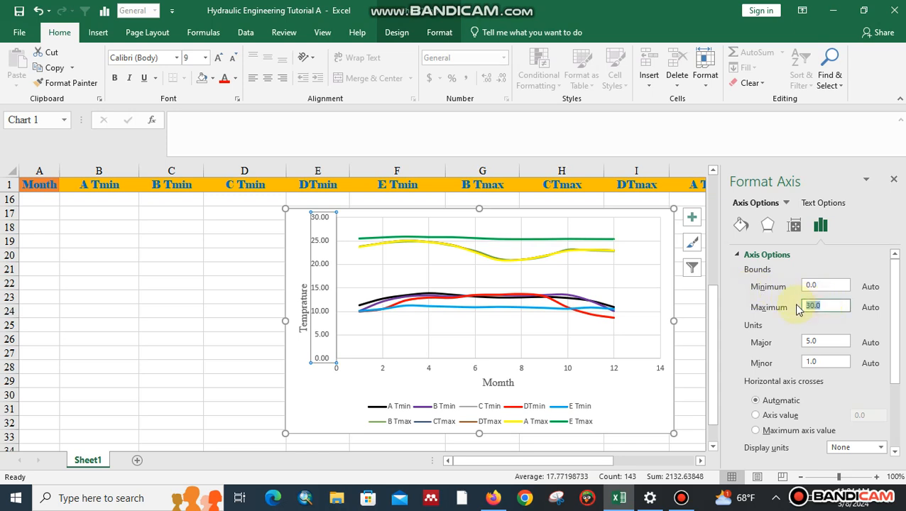
{"action": "left_click", "coordinate": [684, 356]}
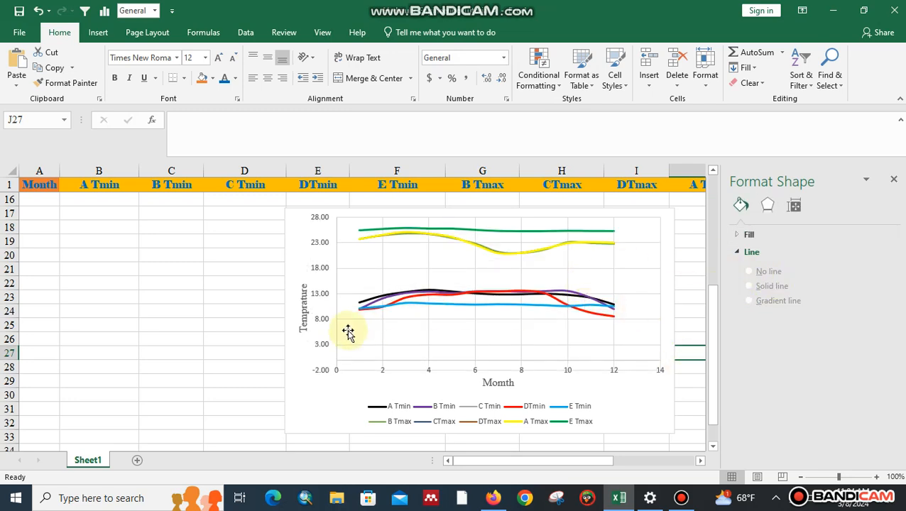
Set the vertical axis's minimum bound to 0 and its major unit to 7
{"action": "right_click", "coordinate": [317, 332]}
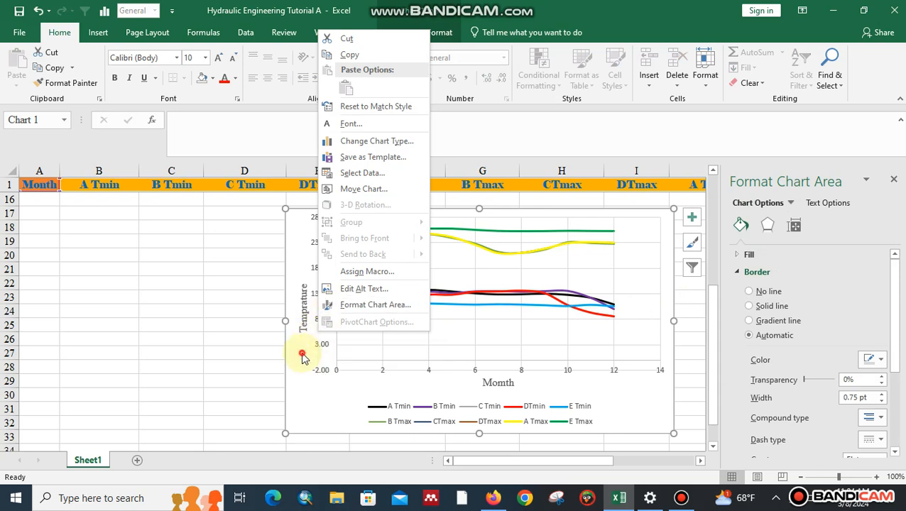
{"action": "left_click", "coordinate": [301, 355]}
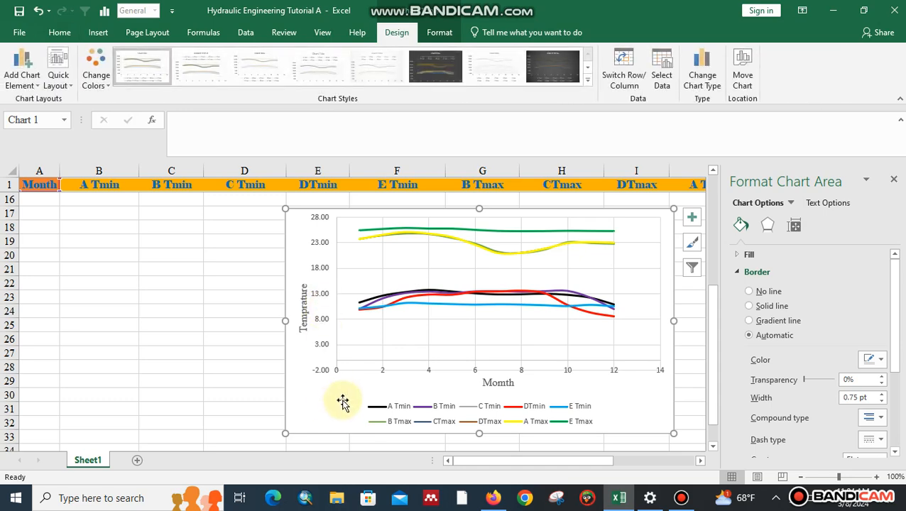
{"action": "left_click", "coordinate": [327, 363]}
{"action": "right_click", "coordinate": [326, 363]}
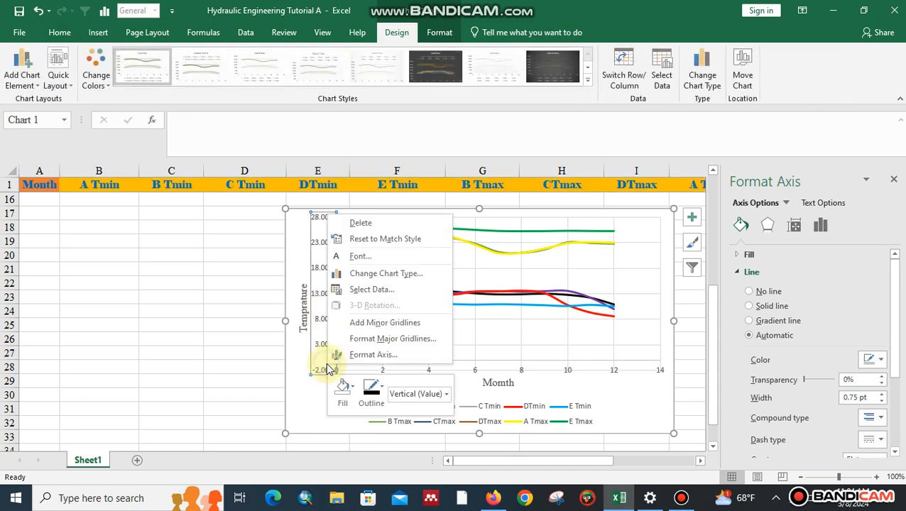
{"action": "left_click", "coordinate": [341, 359]}
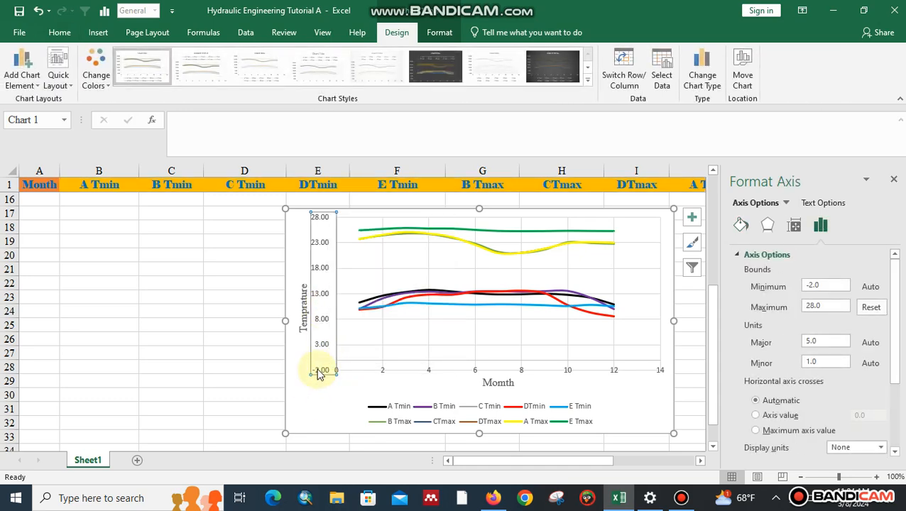
{"action": "left_click", "coordinate": [828, 286]}
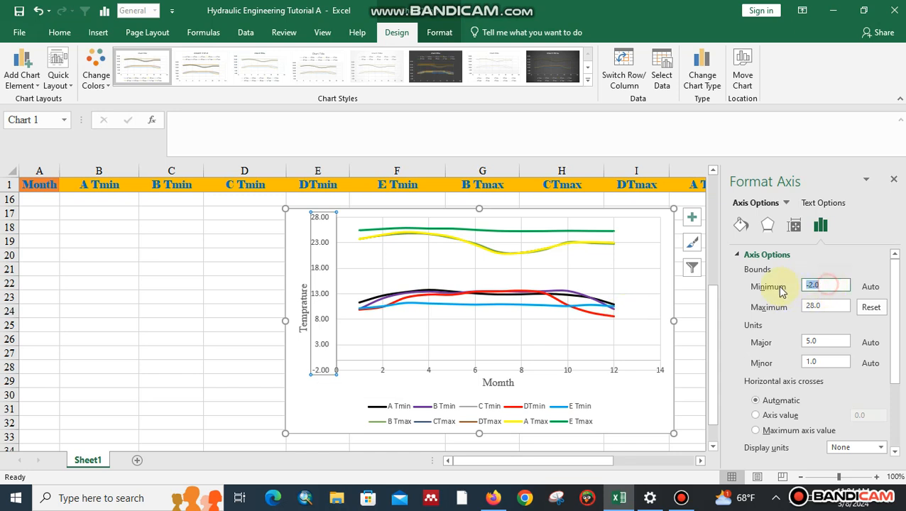
{"action": "type", "text": "0"}
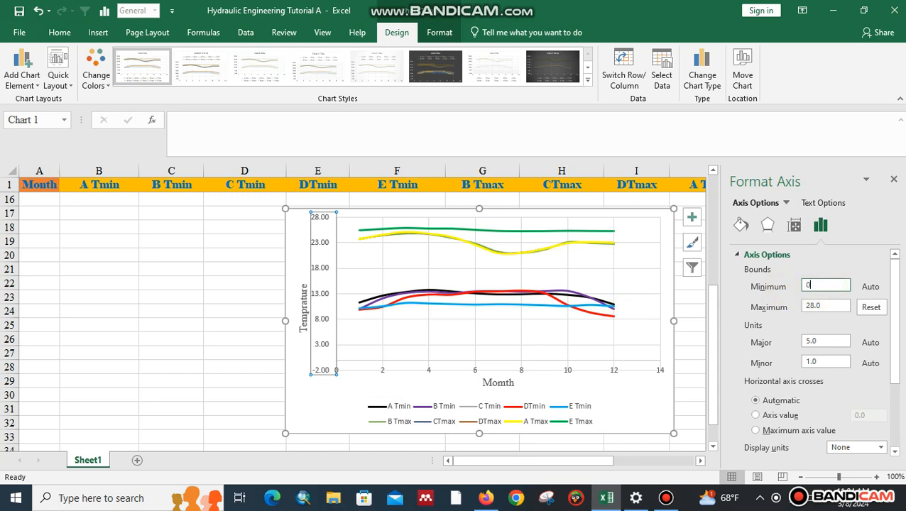
{"action": "left_click", "coordinate": [827, 342]}
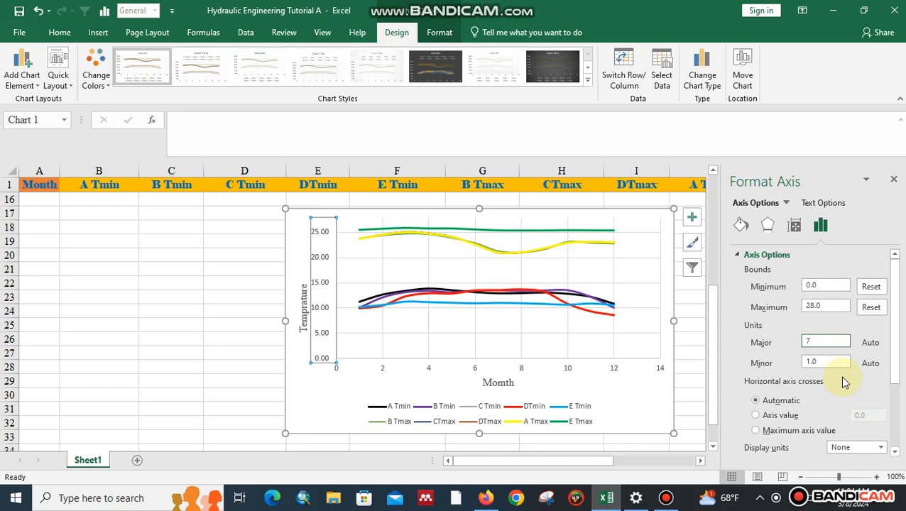
Set the number format of the vertical axis labels to 0 decimal places and deselect the chart
{"action": "left_click_drag", "start_coordinate": [898, 344], "coordinate": [899, 406]}
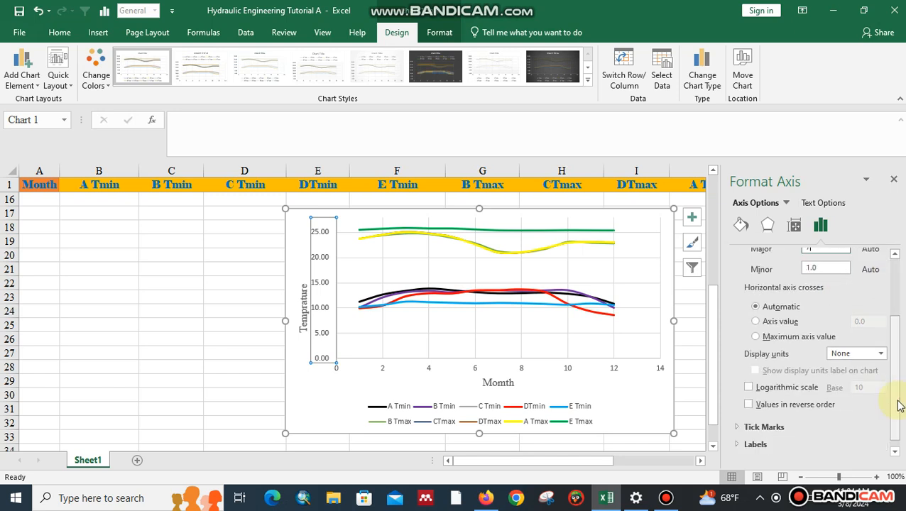
{"action": "left_click", "coordinate": [737, 445]}
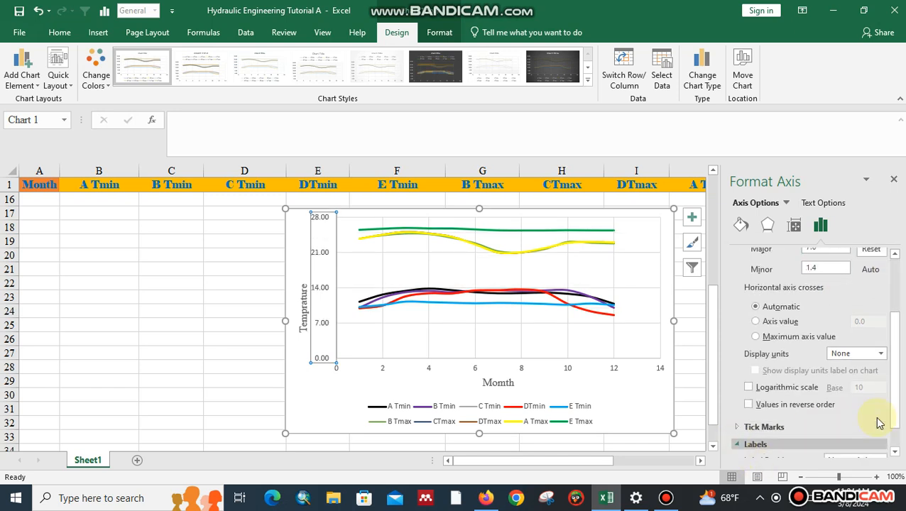
{"action": "scroll", "coordinate": [817, 448], "scroll_direction": "down", "scroll_amount": 1}
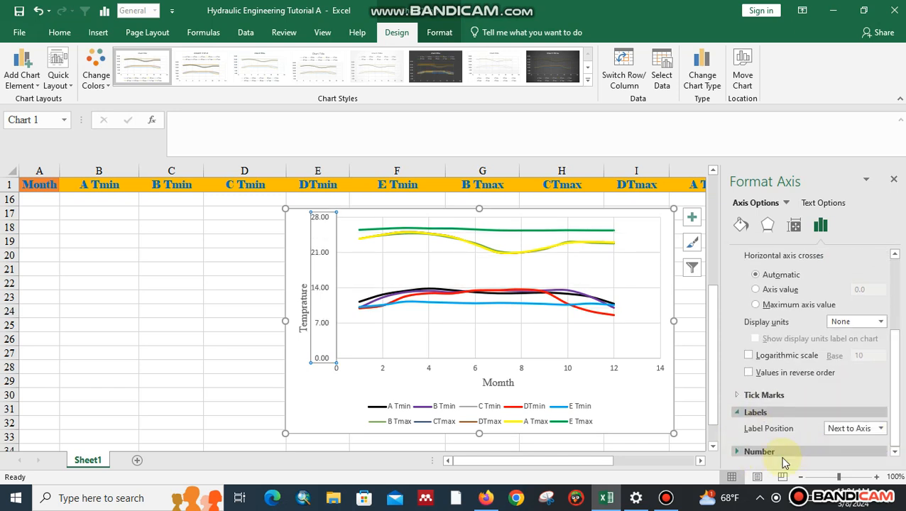
{"action": "left_click", "coordinate": [740, 452]}
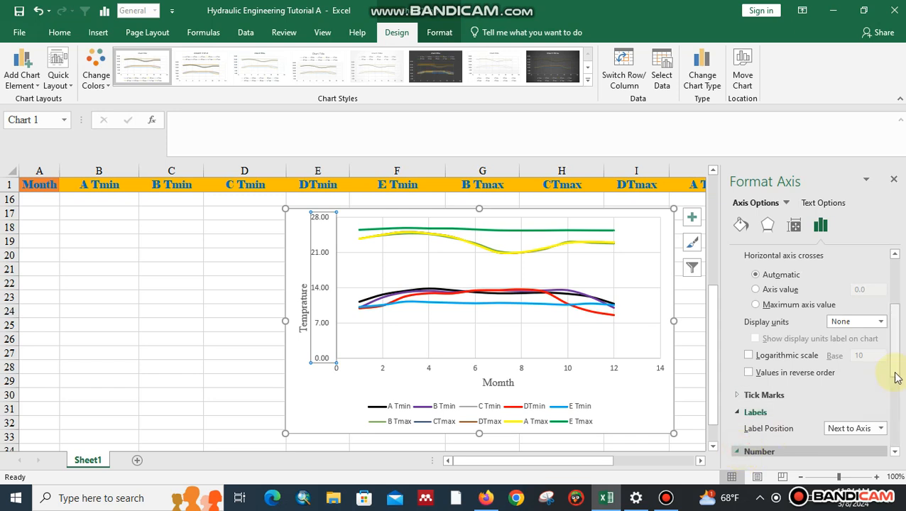
{"action": "left_click_drag", "start_coordinate": [896, 369], "coordinate": [894, 405]}
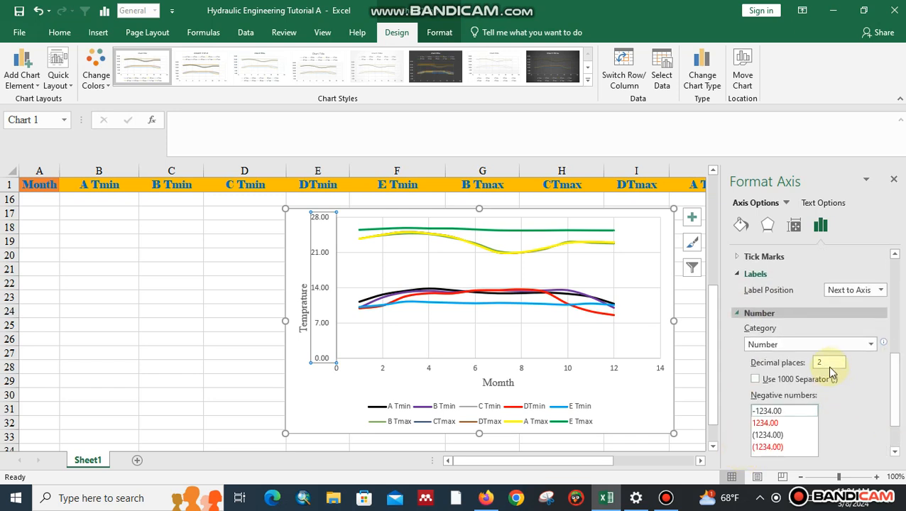
{"action": "left_click", "coordinate": [821, 363]}
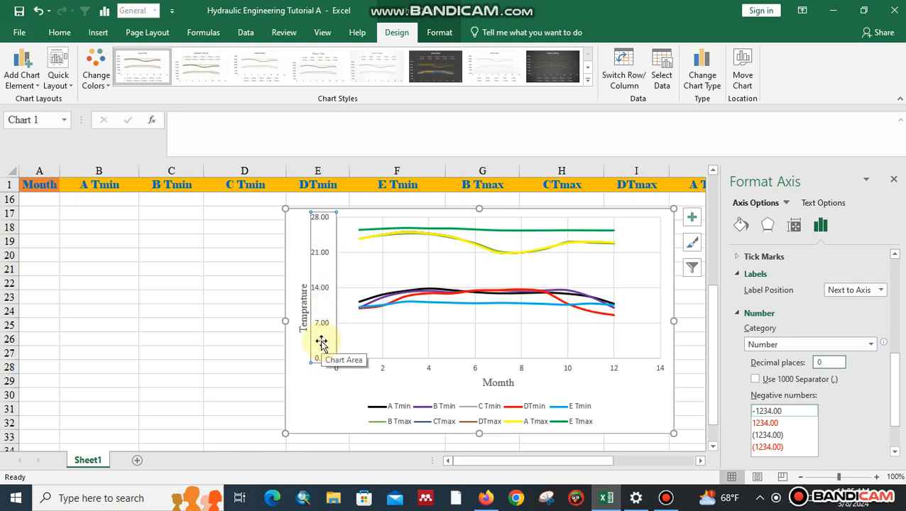
{"action": "left_click", "coordinate": [244, 388]}
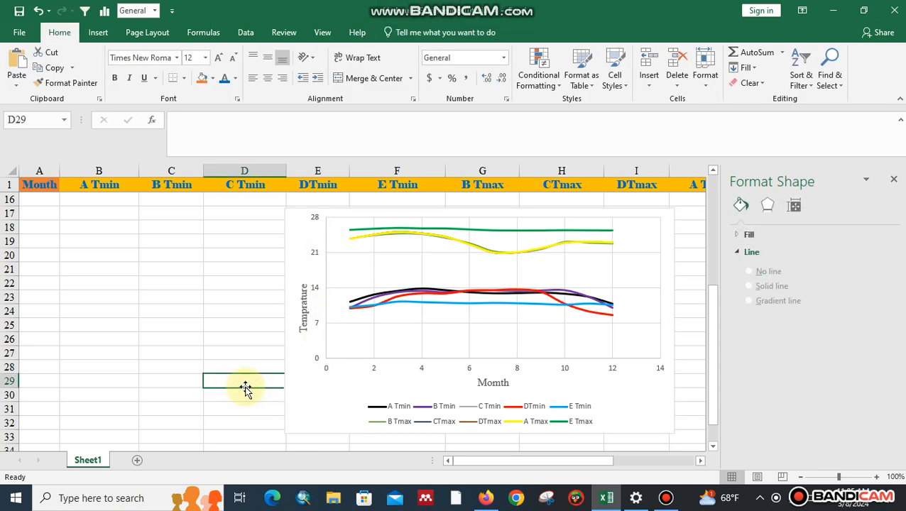
Format the vertical temperature axis labels in Times New Roman at size 14
{"action": "left_click", "coordinate": [317, 357]}
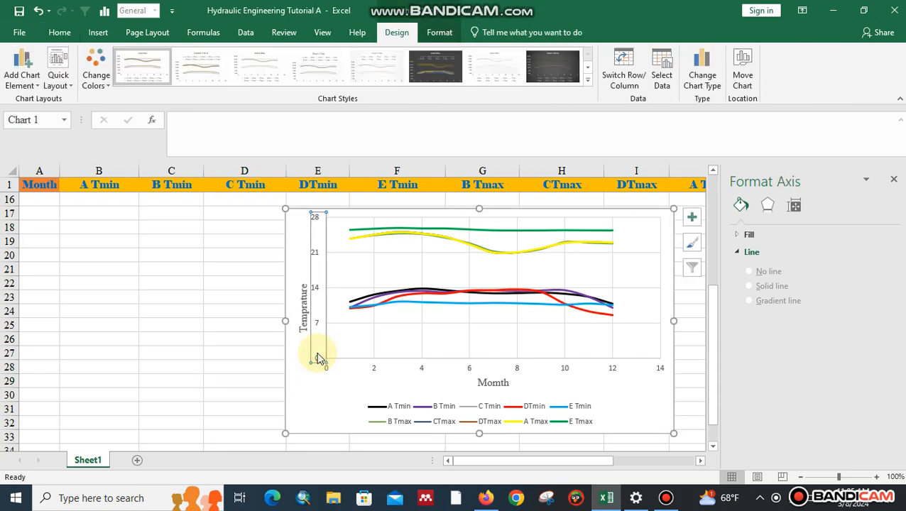
{"action": "left_click", "coordinate": [59, 32]}
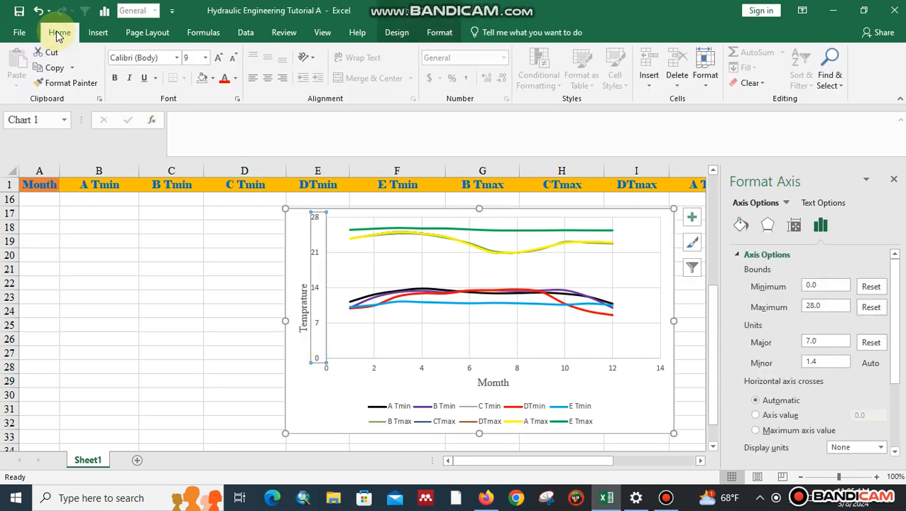
{"action": "left_click", "coordinate": [177, 58]}
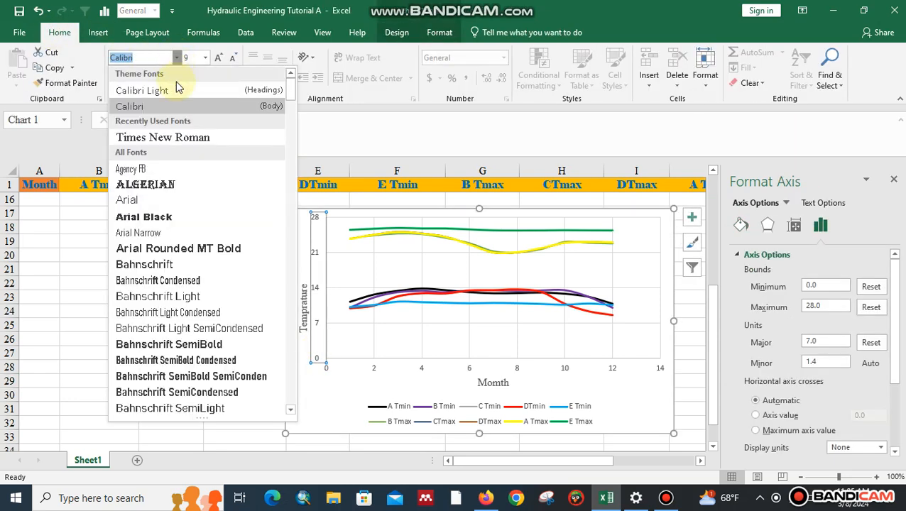
{"action": "left_click", "coordinate": [180, 138]}
{"action": "left_click", "coordinate": [220, 58]}
{"action": "left_click", "coordinate": [220, 57]}
{"action": "left_click", "coordinate": [219, 58]}
{"action": "left_click", "coordinate": [220, 58]}
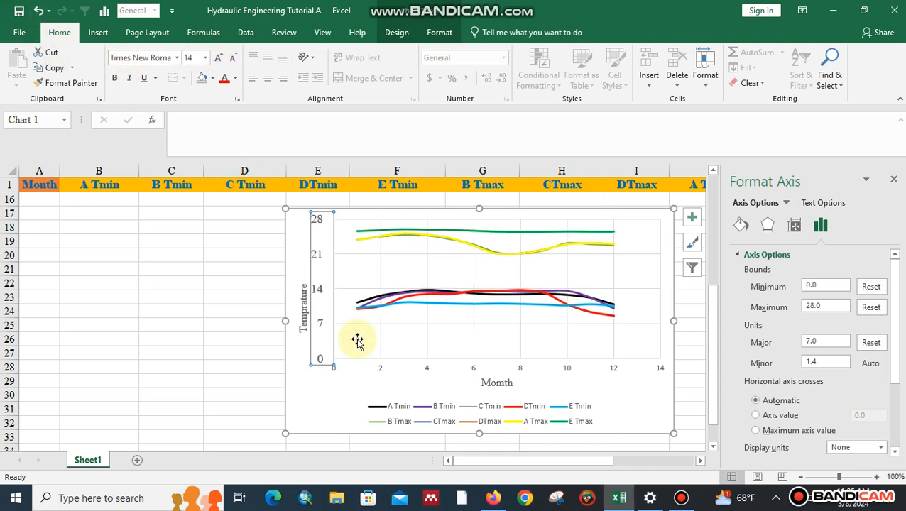
Start changing the temperature chart's type to a Combo chart and choose the Stacked Area - Clustered Column preset
{"action": "left_click", "coordinate": [370, 366]}
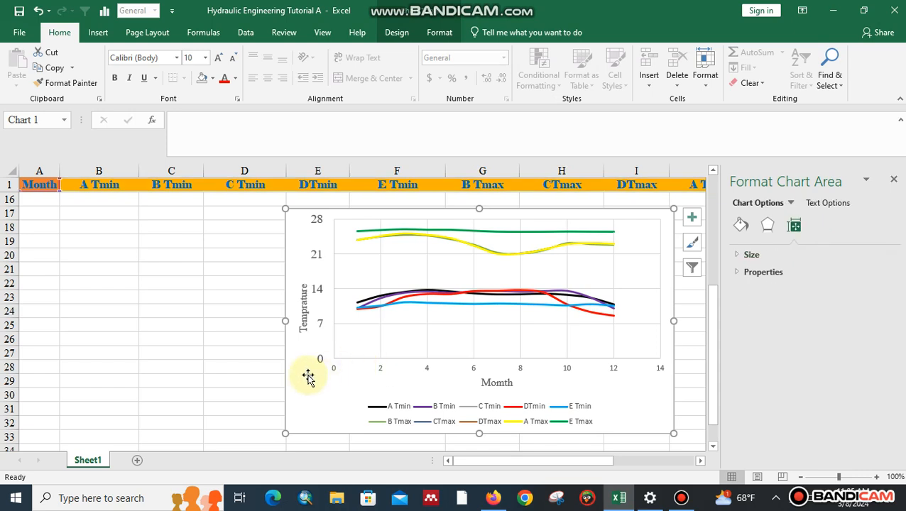
{"action": "right_click", "coordinate": [299, 343]}
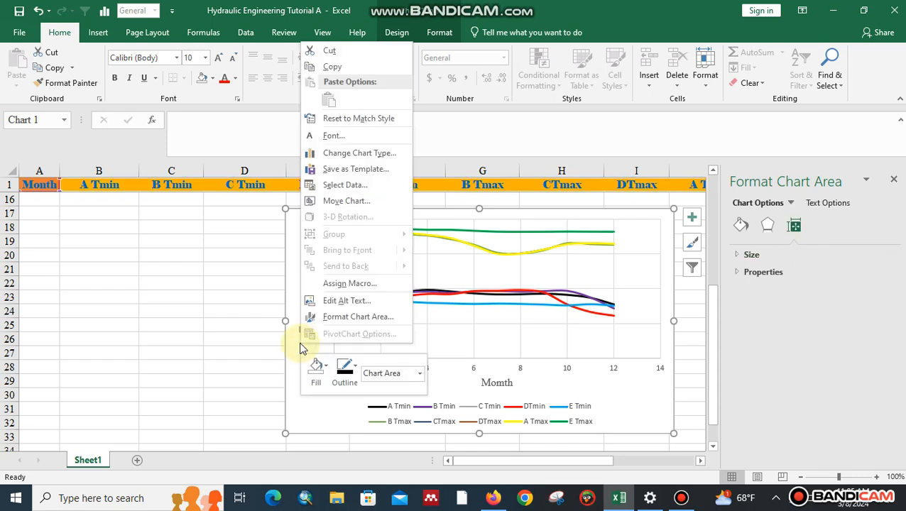
{"action": "left_click", "coordinate": [333, 159]}
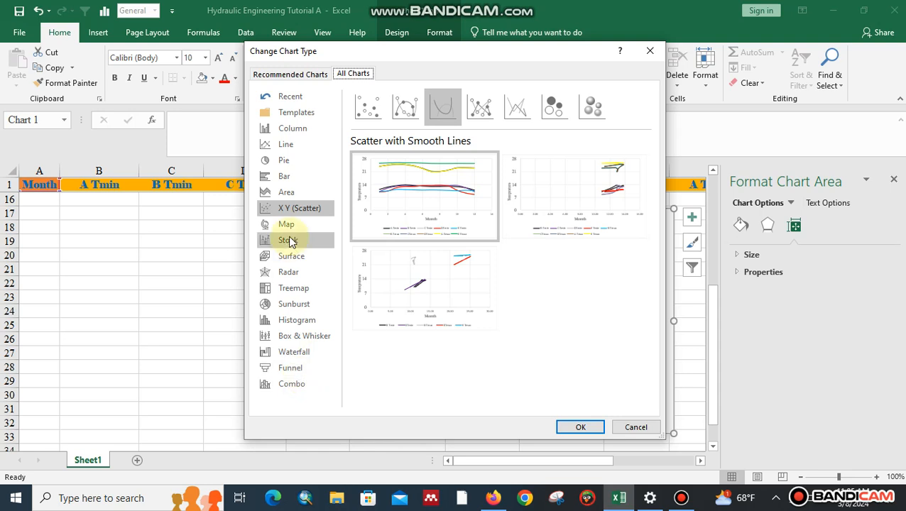
{"action": "left_click", "coordinate": [291, 384]}
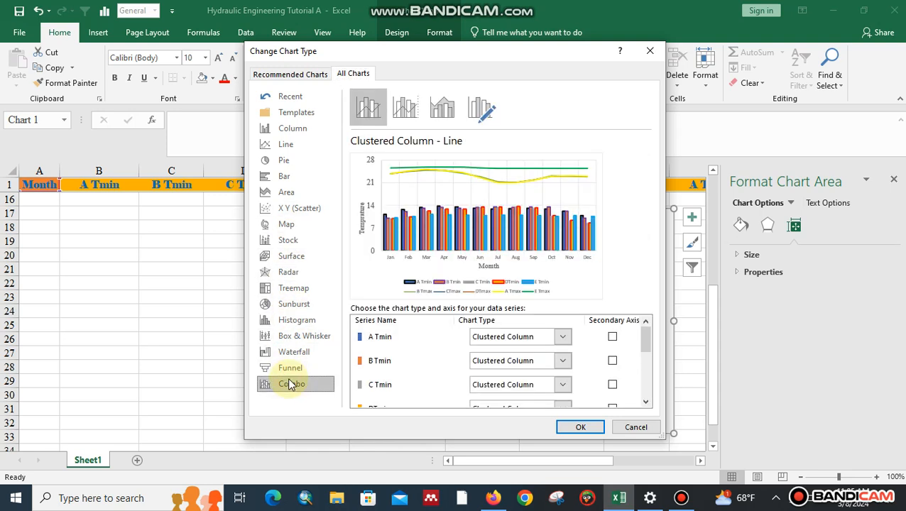
{"action": "left_click", "coordinate": [400, 110]}
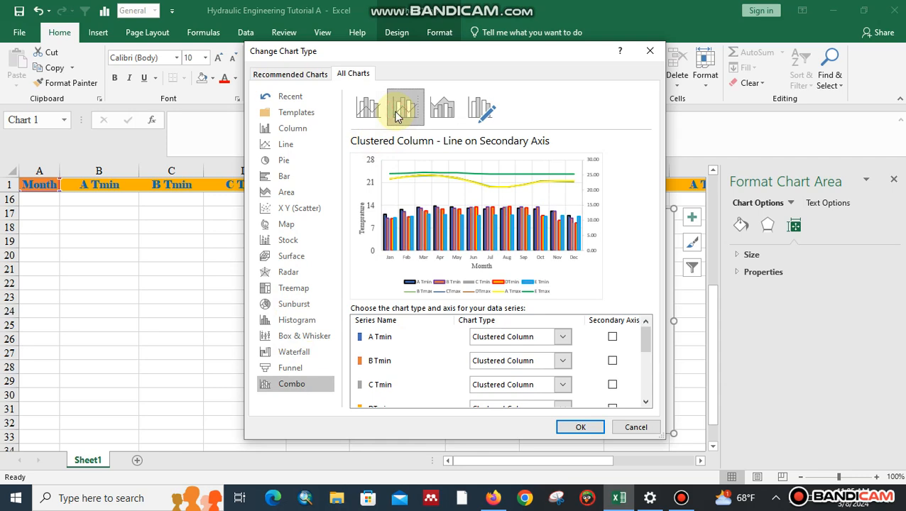
{"action": "left_click", "coordinate": [369, 106]}
{"action": "left_click", "coordinate": [444, 112]}
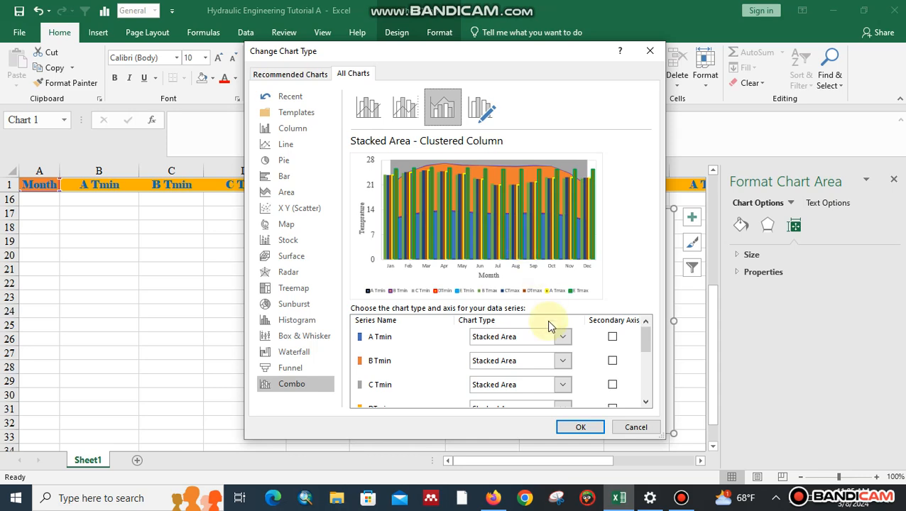
Set the combo chart type of the A Tmin, B Tmin and C Tmin series to Line
{"action": "left_click", "coordinate": [562, 337]}
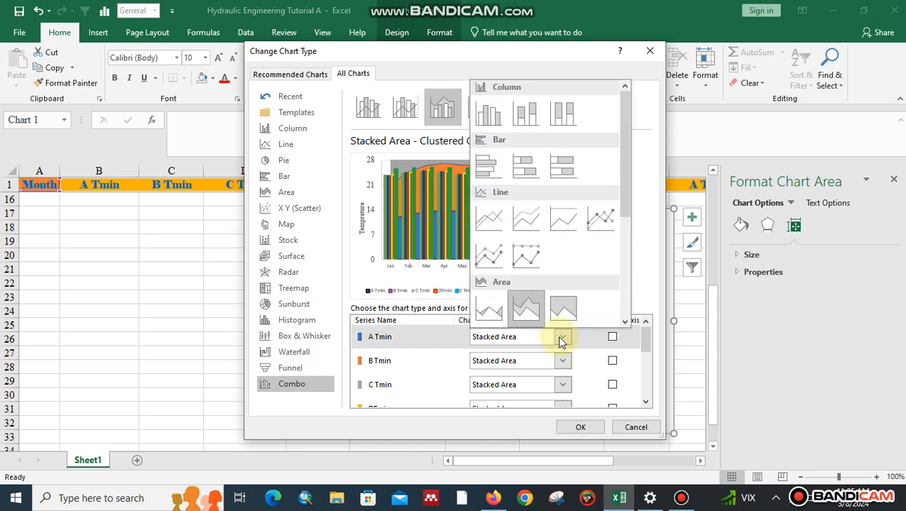
{"action": "left_click", "coordinate": [489, 214]}
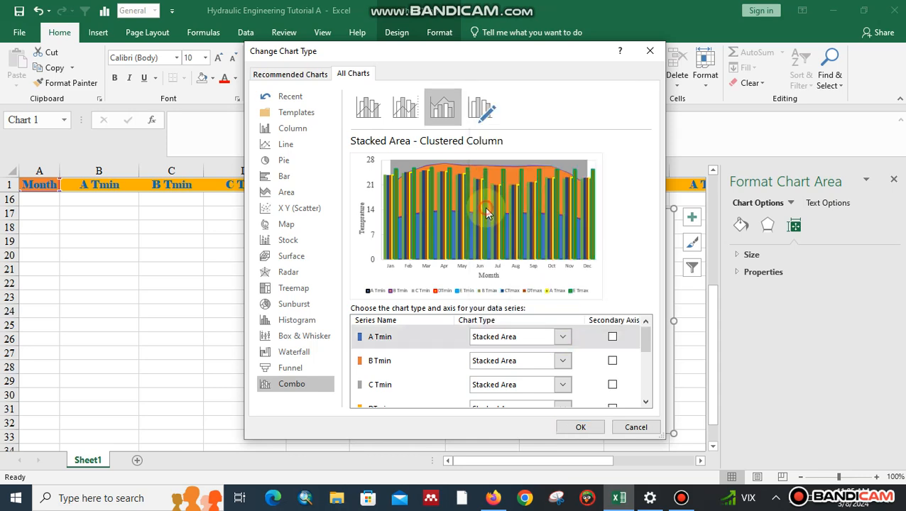
{"action": "left_click", "coordinate": [561, 361]}
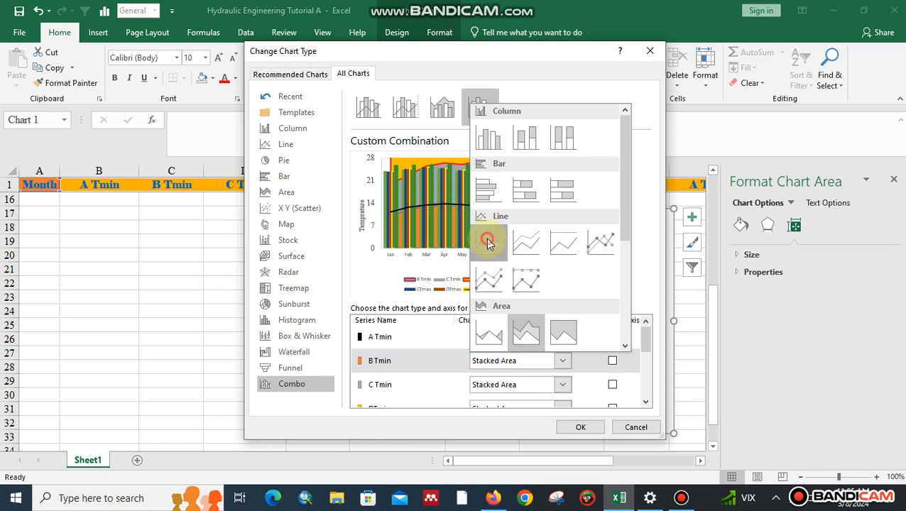
{"action": "left_click", "coordinate": [486, 241]}
{"action": "left_click", "coordinate": [562, 385]}
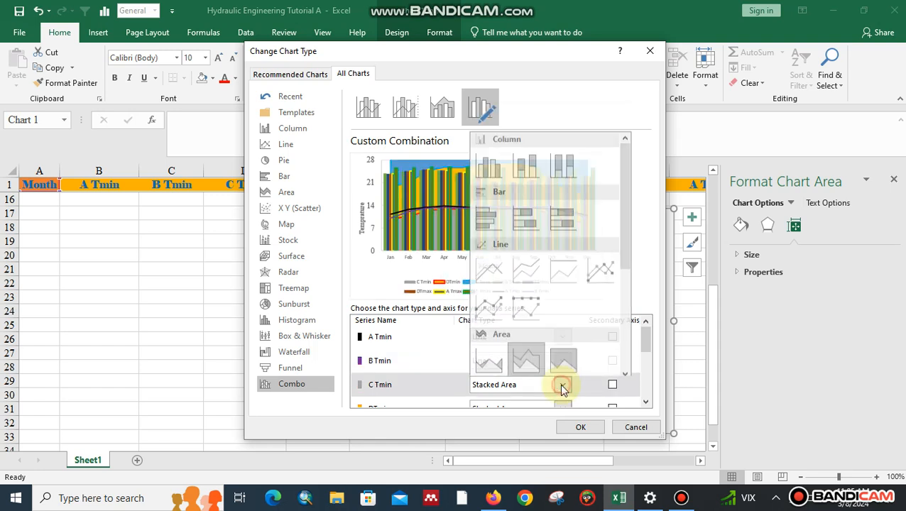
{"action": "left_click", "coordinate": [490, 267]}
Set the combo chart type of the E Tmax, A Tmax and DTmax series to Line
{"action": "left_click_drag", "start_coordinate": [648, 329], "coordinate": [647, 395]}
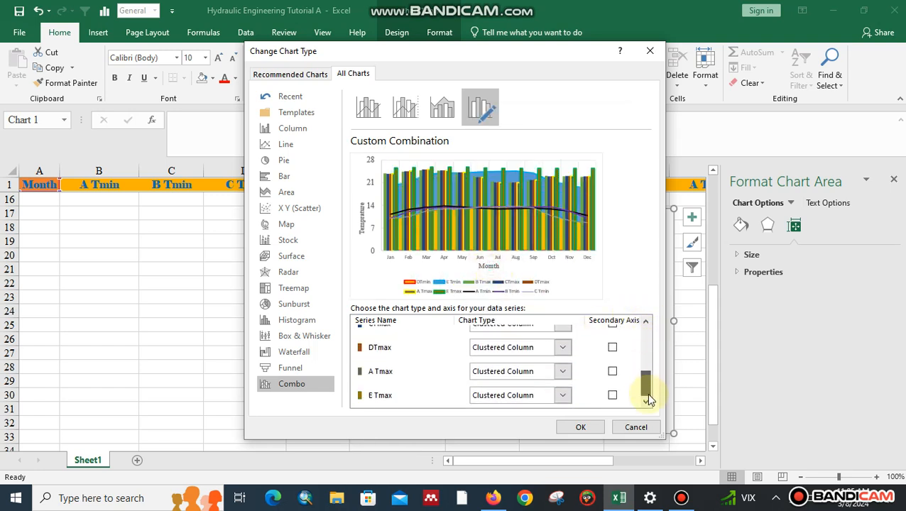
{"action": "left_click", "coordinate": [563, 395]}
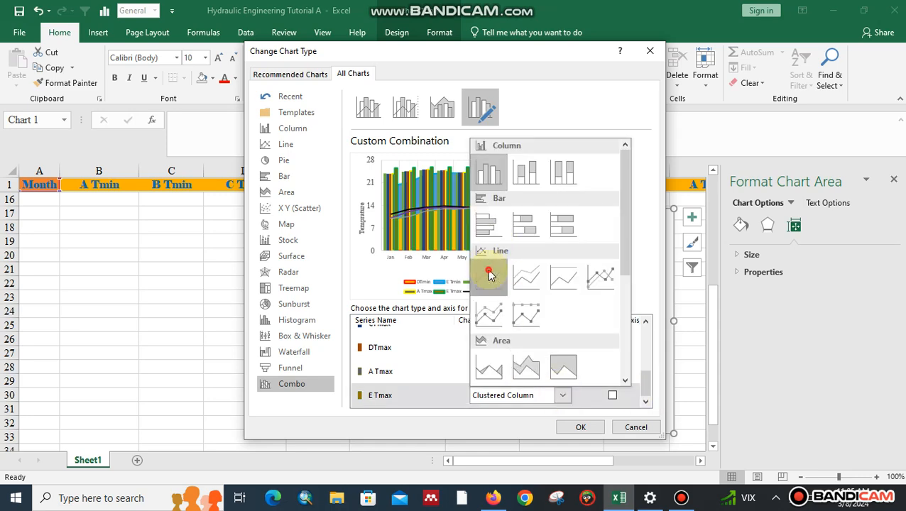
{"action": "left_click", "coordinate": [490, 275]}
{"action": "left_click", "coordinate": [562, 371]}
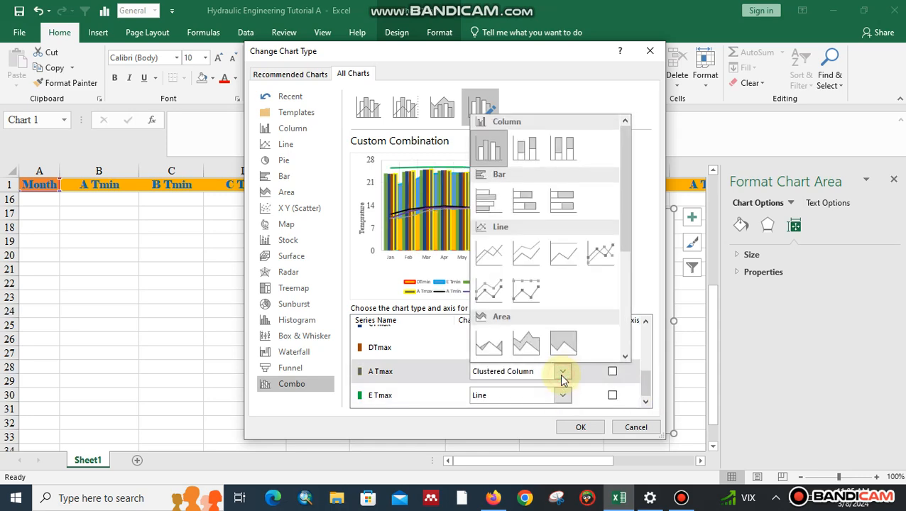
{"action": "left_click", "coordinate": [487, 264]}
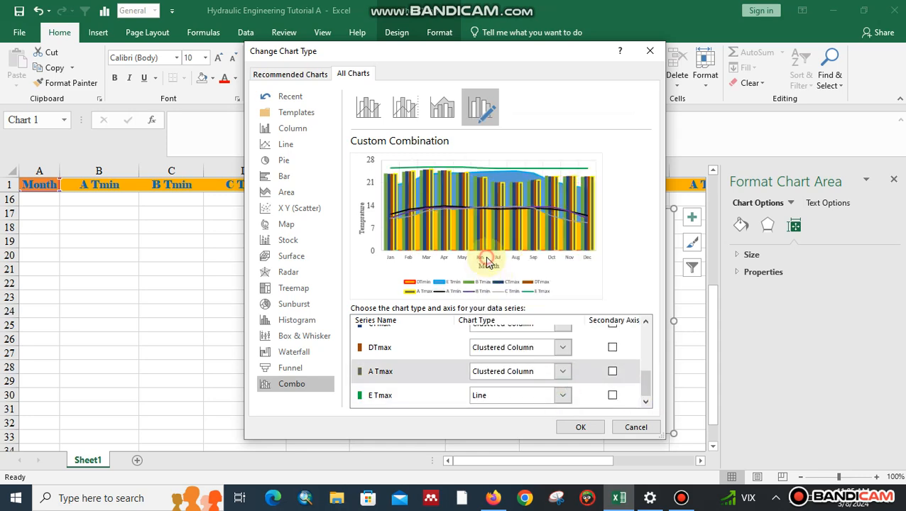
{"action": "left_click", "coordinate": [561, 347]}
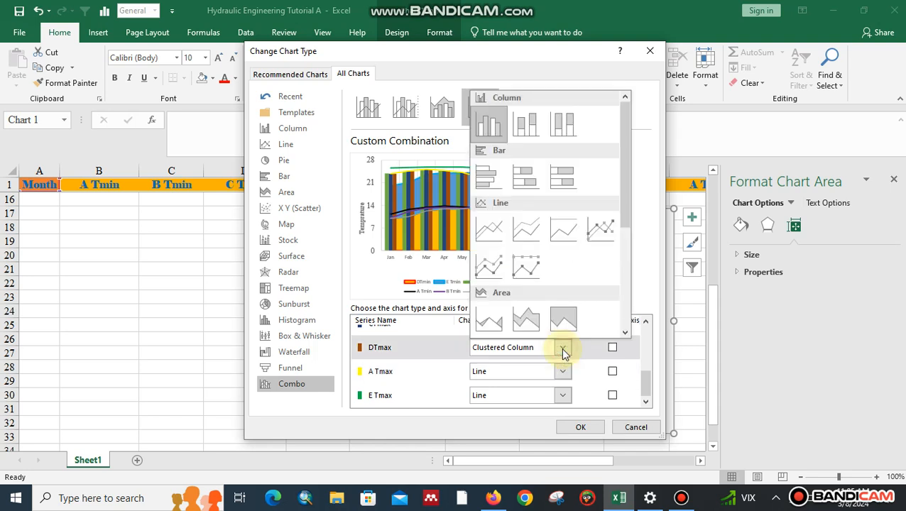
{"action": "left_click", "coordinate": [484, 229]}
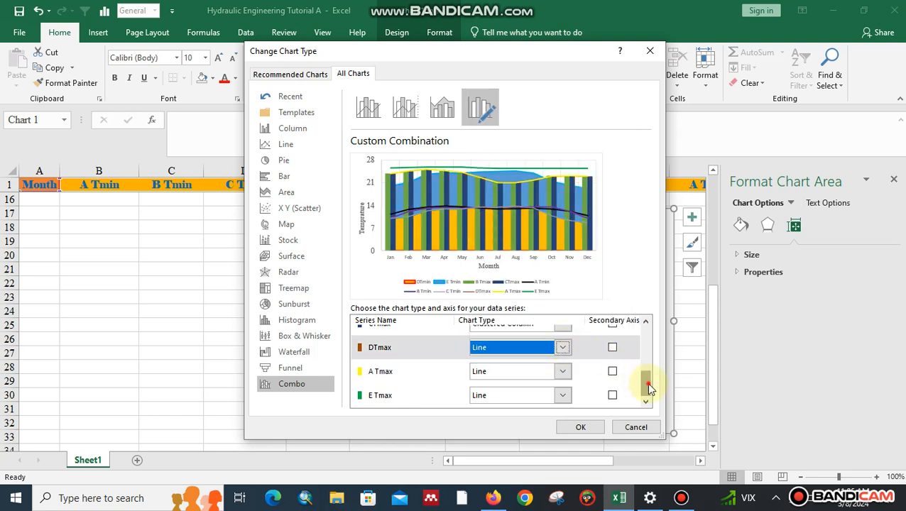
Set the combo chart type of the CTmax and B Tmax series to Line
{"action": "left_click_drag", "start_coordinate": [646, 382], "coordinate": [646, 376]}
{"action": "left_click", "coordinate": [562, 349]}
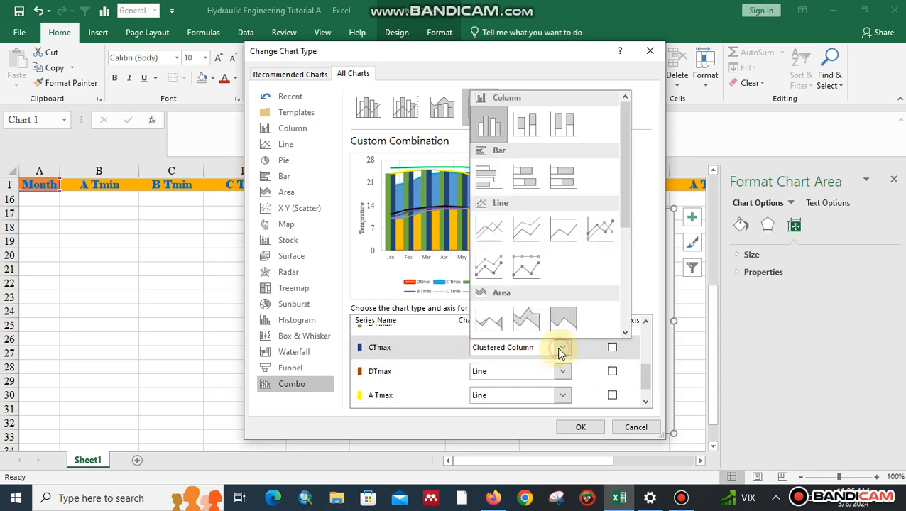
{"action": "left_click", "coordinate": [480, 229]}
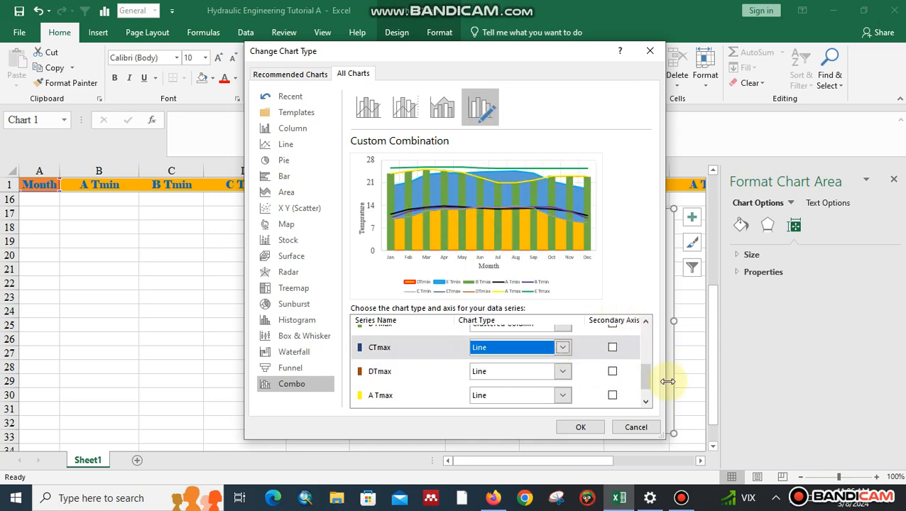
{"action": "left_click_drag", "start_coordinate": [647, 376], "coordinate": [647, 368]}
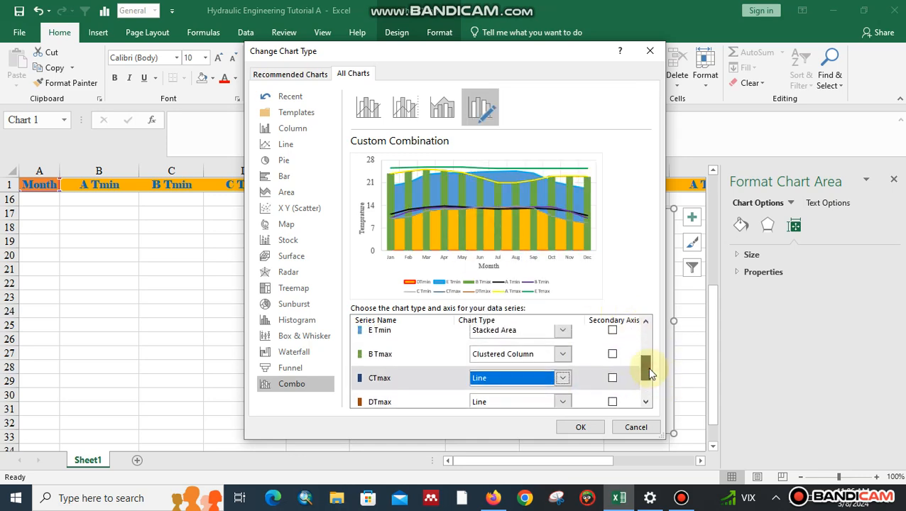
{"action": "left_click", "coordinate": [562, 355]}
{"action": "left_click", "coordinate": [489, 231]}
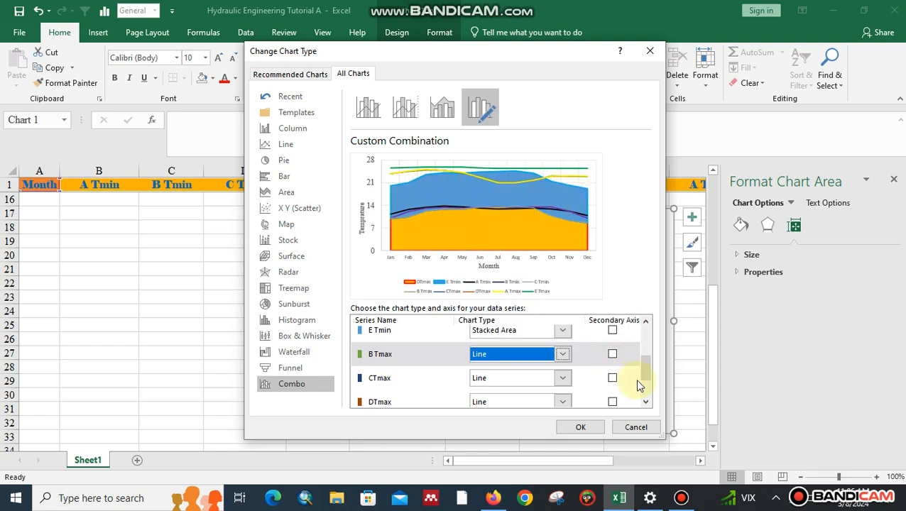
Set the E Tmin and DTmin series to Line and apply the custom combination to the chart
{"action": "left_click_drag", "start_coordinate": [644, 372], "coordinate": [645, 365]}
{"action": "left_click", "coordinate": [561, 367]}
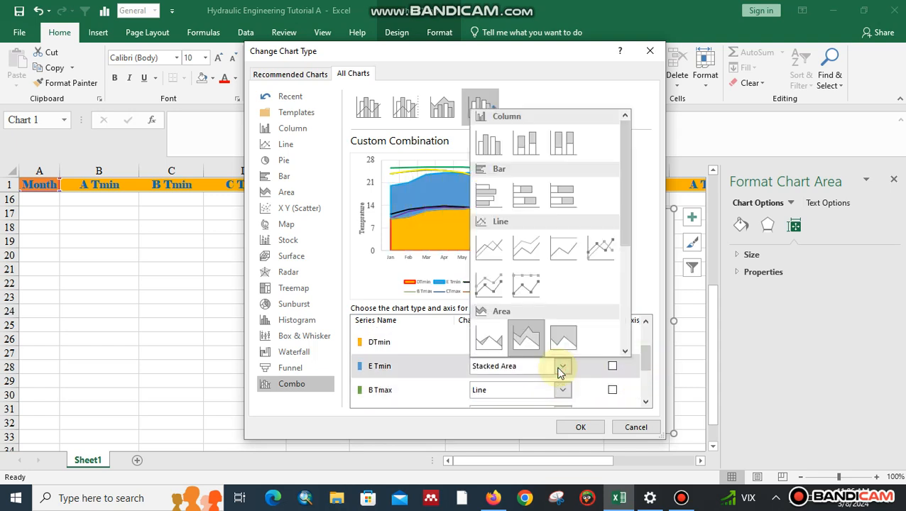
{"action": "left_click", "coordinate": [488, 243]}
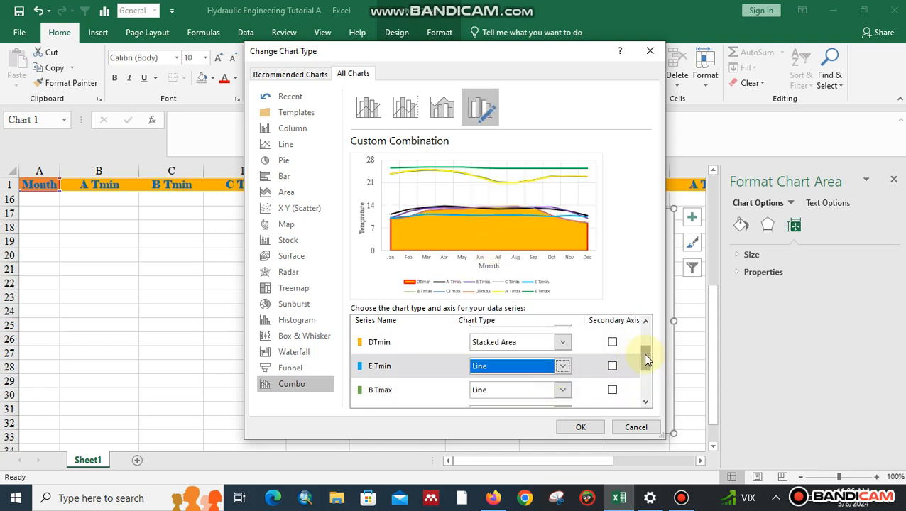
{"action": "left_click_drag", "start_coordinate": [647, 360], "coordinate": [643, 348]}
{"action": "left_click", "coordinate": [562, 361]}
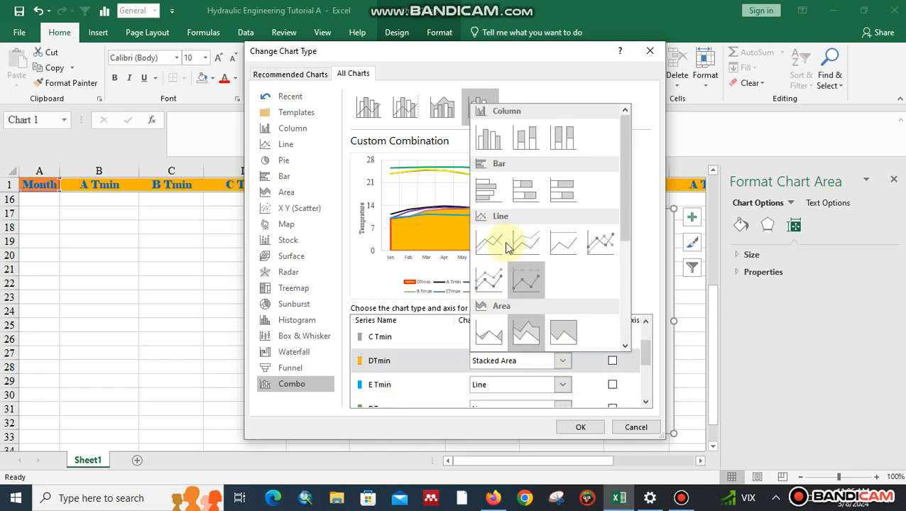
{"action": "left_click", "coordinate": [485, 240]}
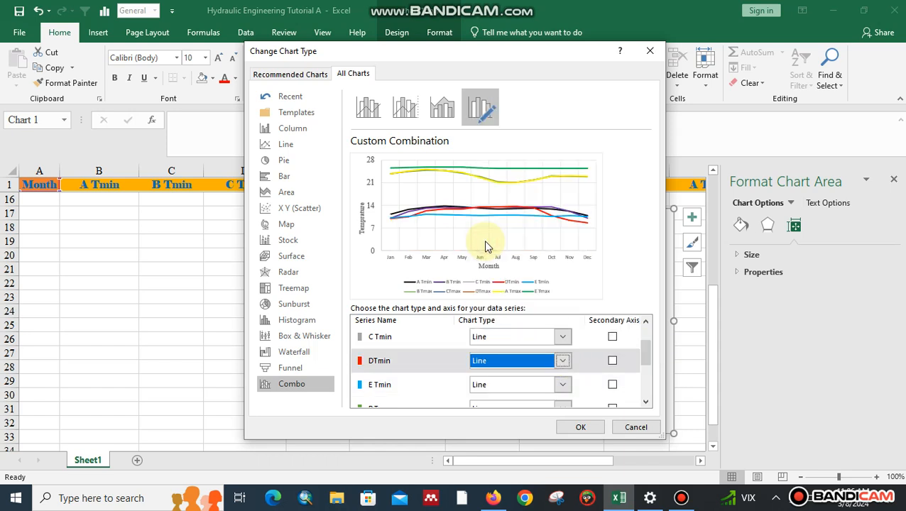
{"action": "left_click", "coordinate": [581, 427]}
Format the horizontal month axis labels in Times New Roman, enlarge their font size and deselect the chart
{"action": "left_click", "coordinate": [568, 370]}
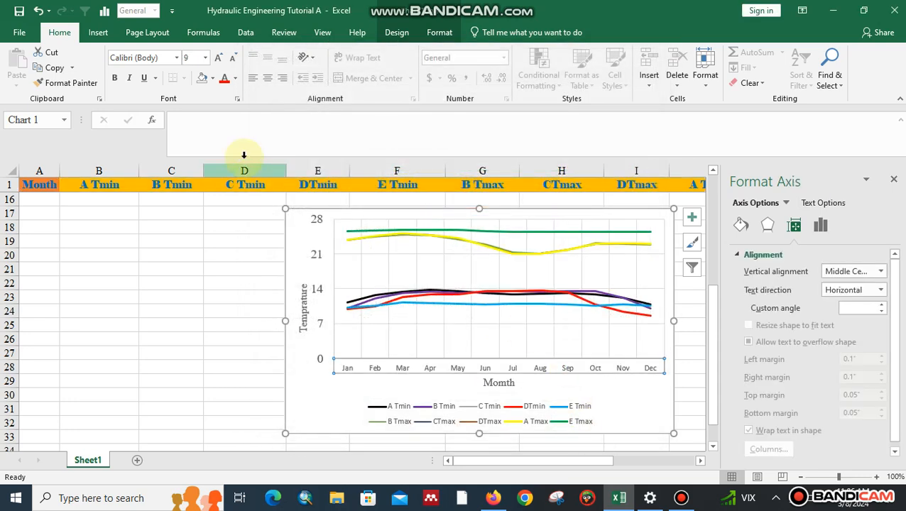
{"action": "left_click", "coordinate": [177, 58]}
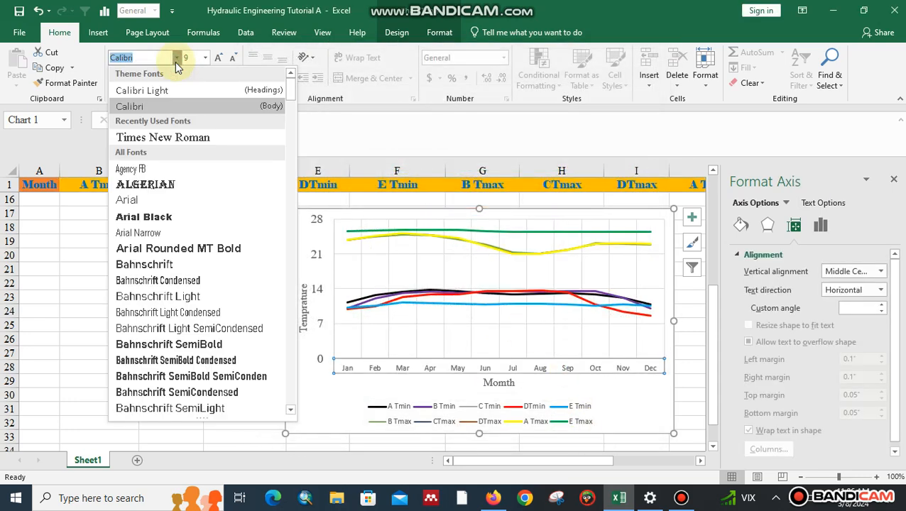
{"action": "left_click", "coordinate": [165, 137]}
{"action": "left_click", "coordinate": [218, 57]}
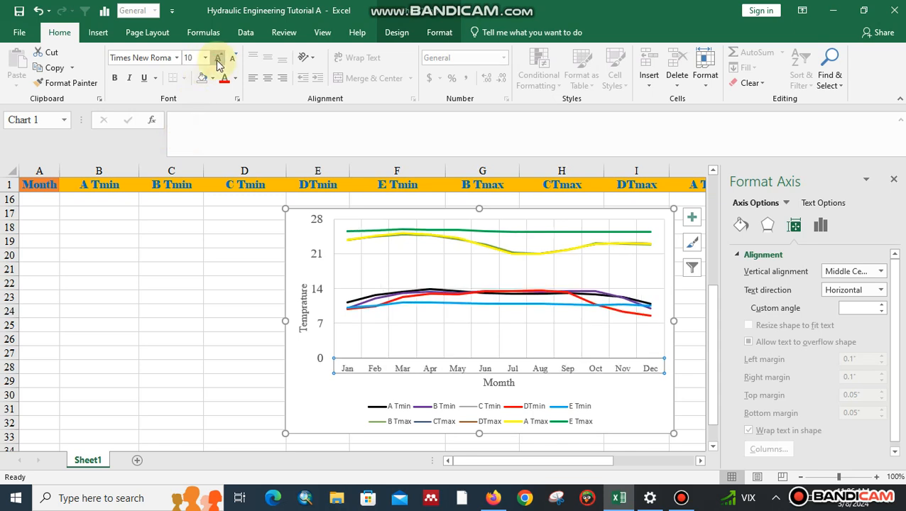
{"action": "left_click", "coordinate": [219, 64]}
{"action": "left_click", "coordinate": [218, 59]}
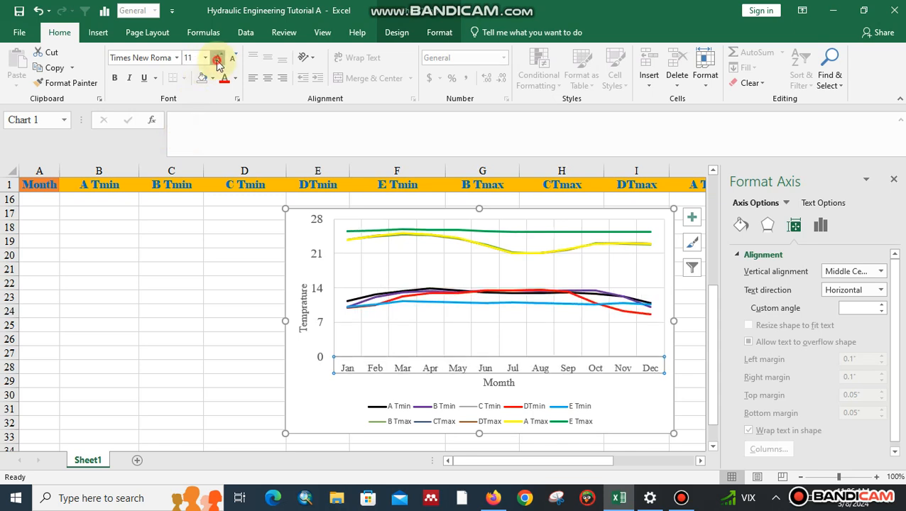
{"action": "left_click", "coordinate": [218, 60]}
{"action": "left_click", "coordinate": [198, 321]}
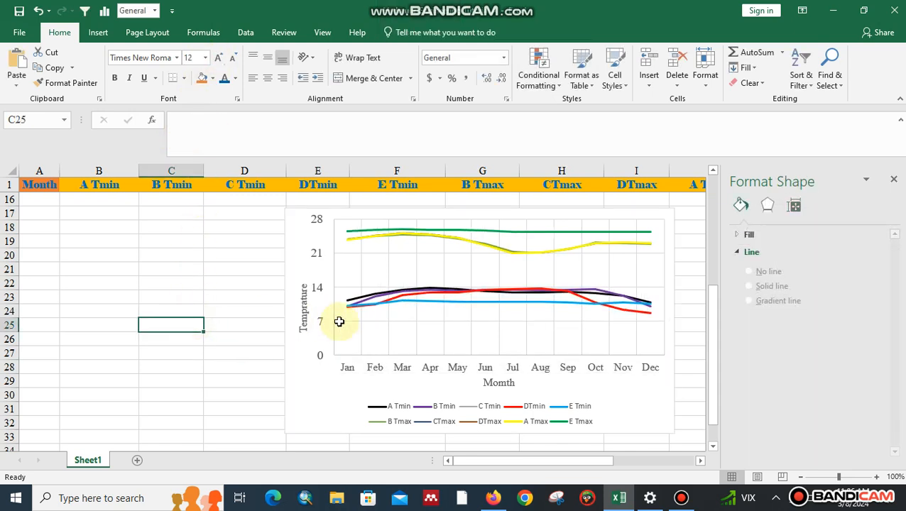
Move the legend to the top of the chart and shift the plot area down below it
{"action": "left_click", "coordinate": [433, 415]}
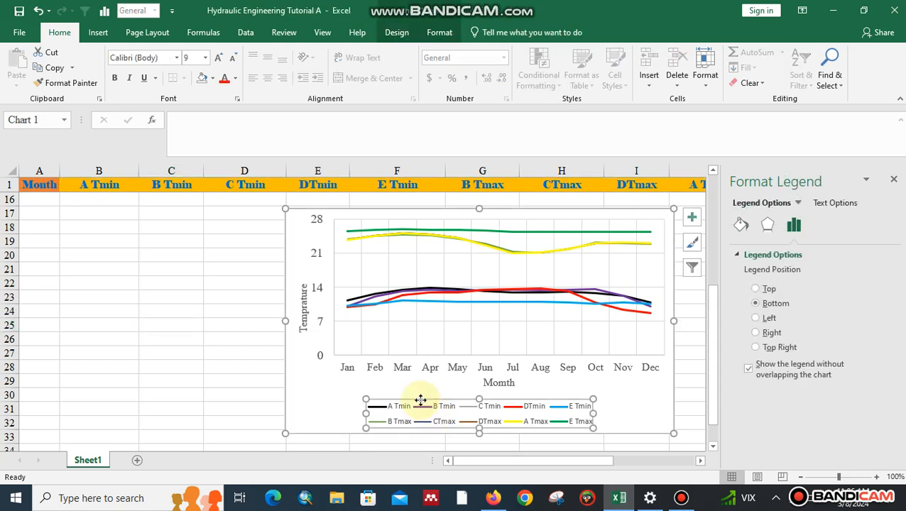
{"action": "left_click_drag", "start_coordinate": [418, 400], "coordinate": [443, 209]}
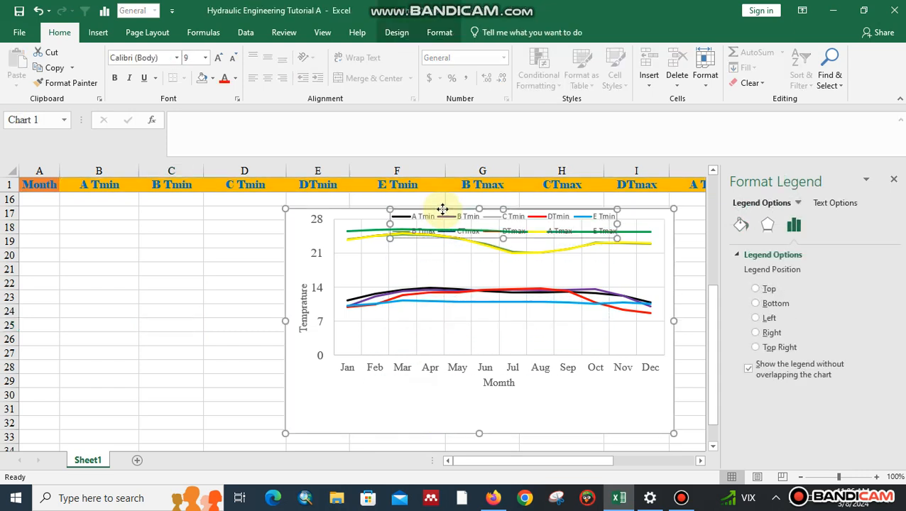
{"action": "left_click", "coordinate": [471, 313]}
{"action": "left_click", "coordinate": [350, 323]}
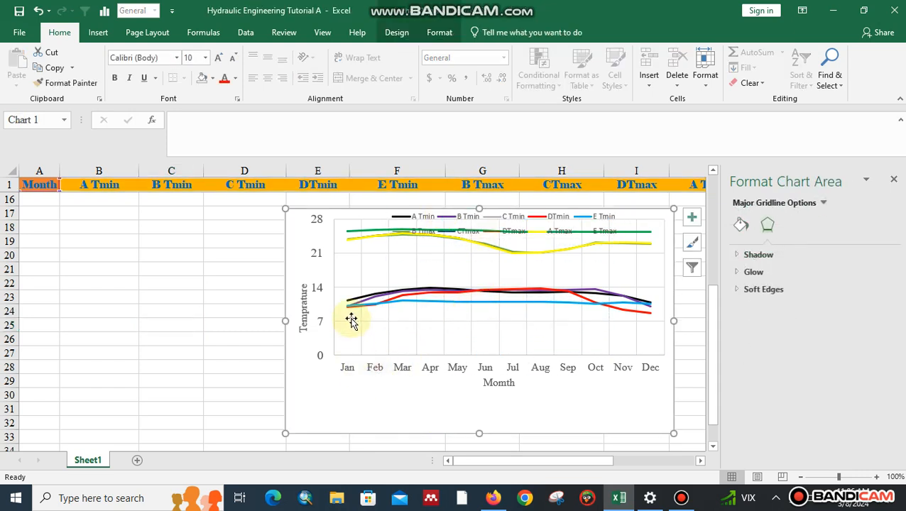
{"action": "left_click_drag", "start_coordinate": [350, 320], "coordinate": [338, 369]}
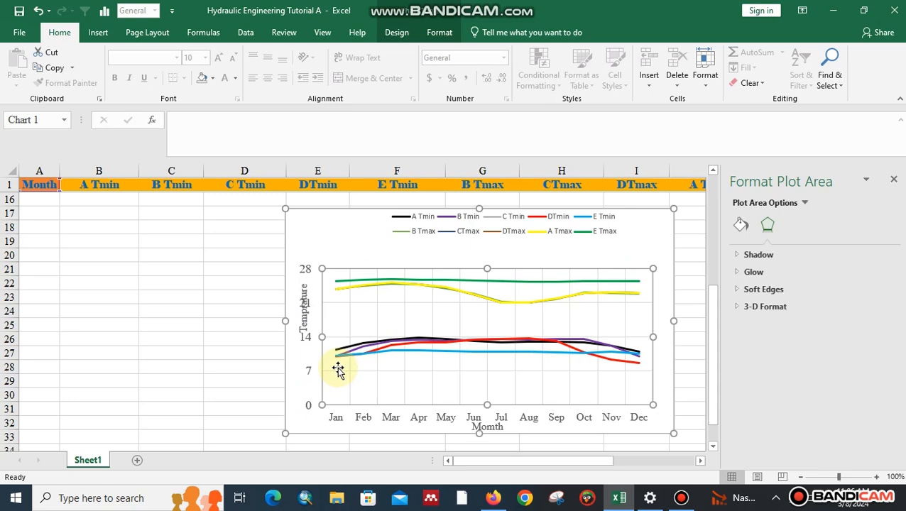
Format the legend in Times New Roman at size 12 and centre it just above the plot area
{"action": "left_click", "coordinate": [420, 228]}
{"action": "left_click_drag", "start_coordinate": [420, 234], "coordinate": [409, 248]}
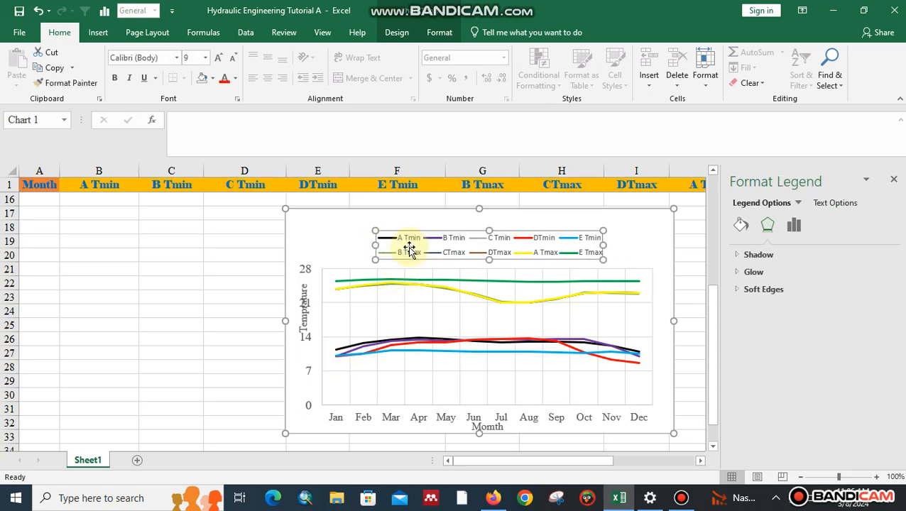
{"action": "left_click", "coordinate": [176, 61]}
{"action": "left_click", "coordinate": [178, 138]}
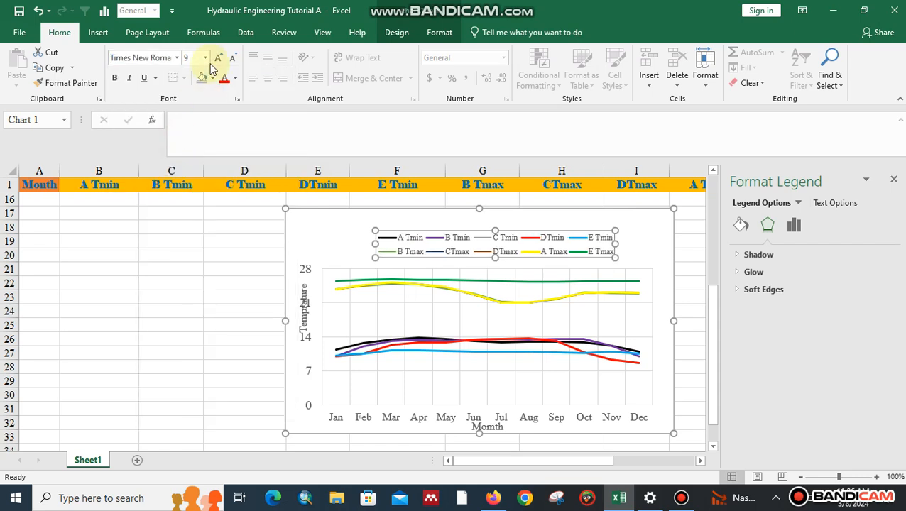
{"action": "left_click", "coordinate": [215, 59]}
{"action": "left_click", "coordinate": [216, 60]}
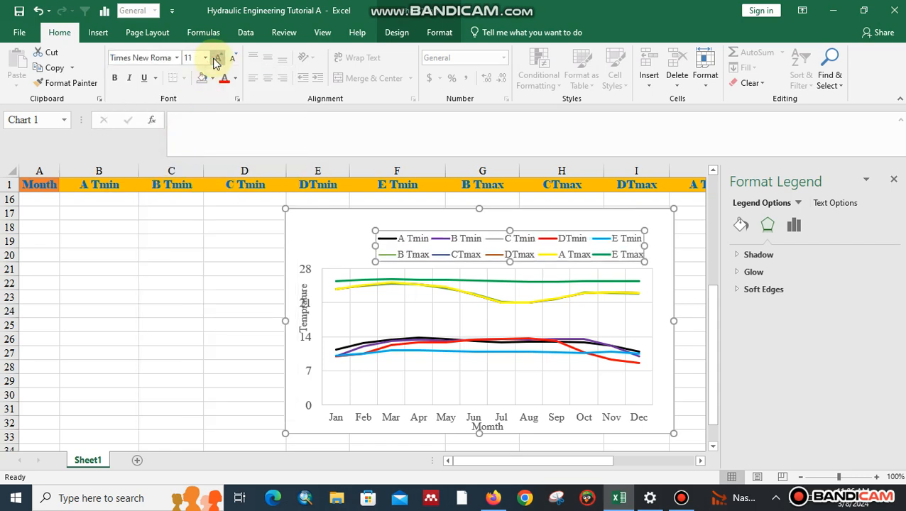
{"action": "left_click", "coordinate": [334, 233]}
{"action": "left_click", "coordinate": [394, 243]}
{"action": "left_click_drag", "start_coordinate": [395, 235], "coordinate": [370, 218]}
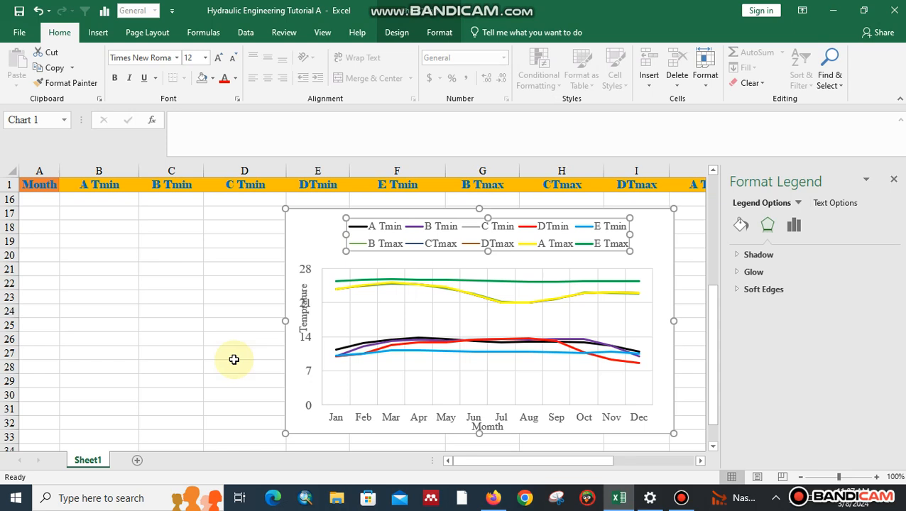
Try to give the plot area's outline a dashed line style
{"action": "left_click", "coordinate": [401, 374]}
{"action": "right_click", "coordinate": [401, 376]}
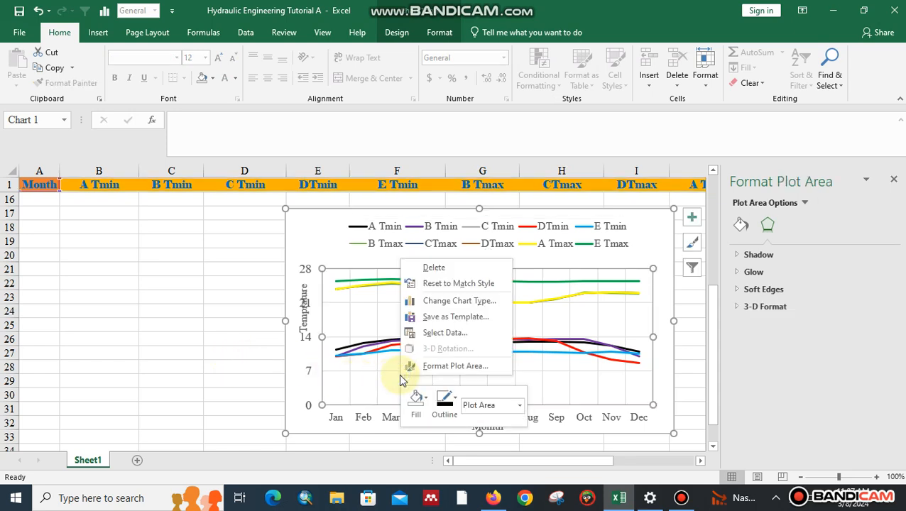
{"action": "left_click", "coordinate": [455, 399]}
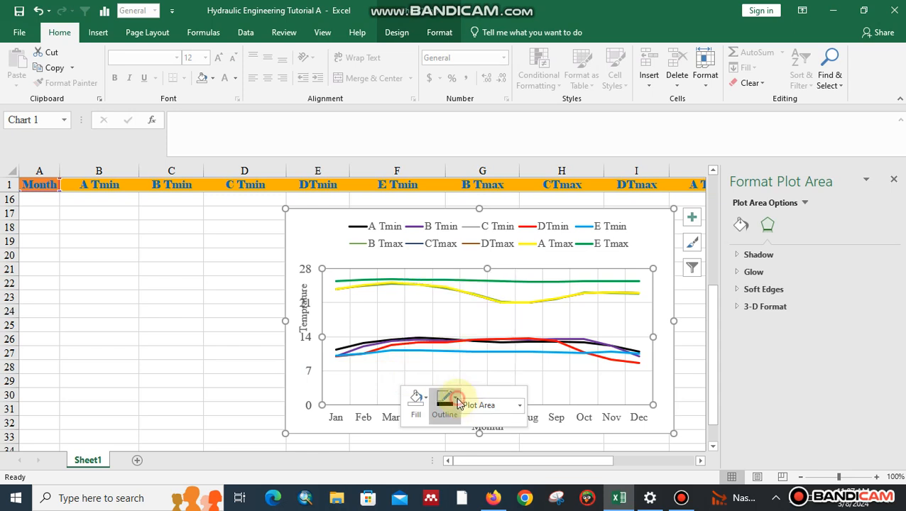
{"action": "mouse_move", "coordinate": [505, 379]}
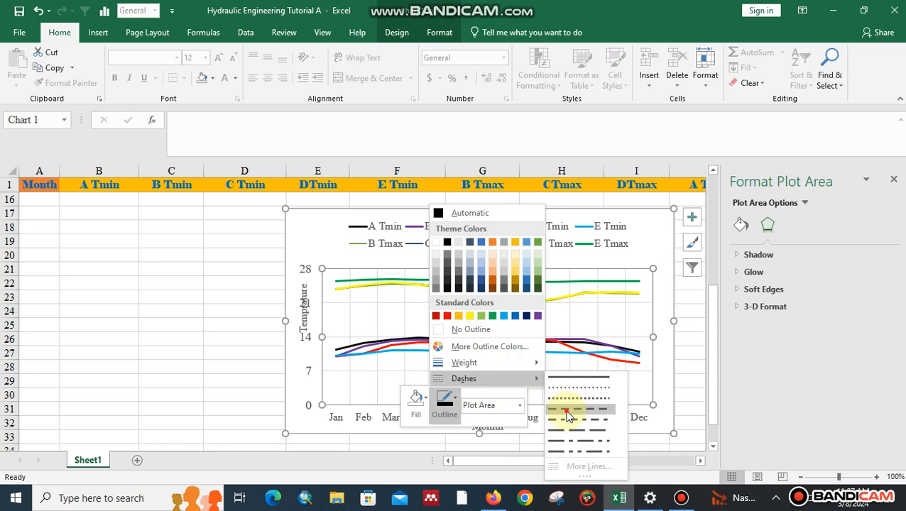
{"action": "left_click", "coordinate": [572, 419]}
{"action": "left_click", "coordinate": [552, 378]}
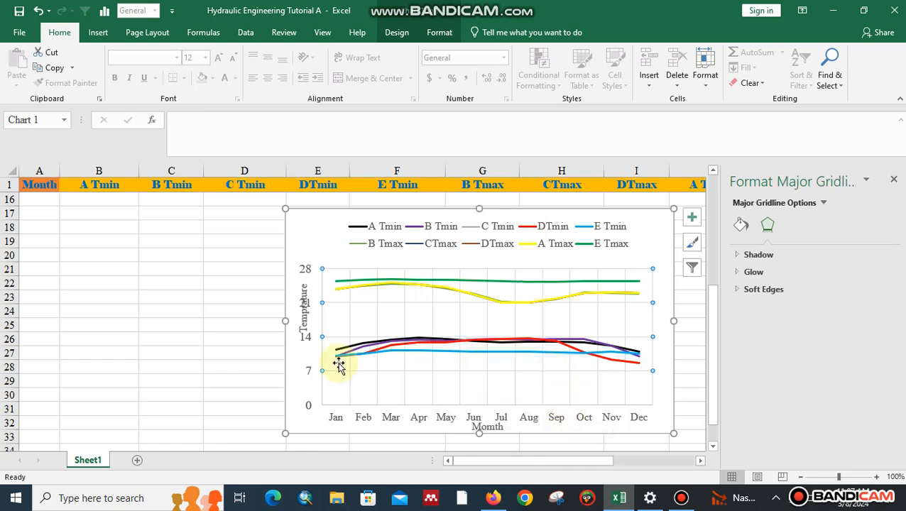
{"action": "left_click", "coordinate": [231, 337]}
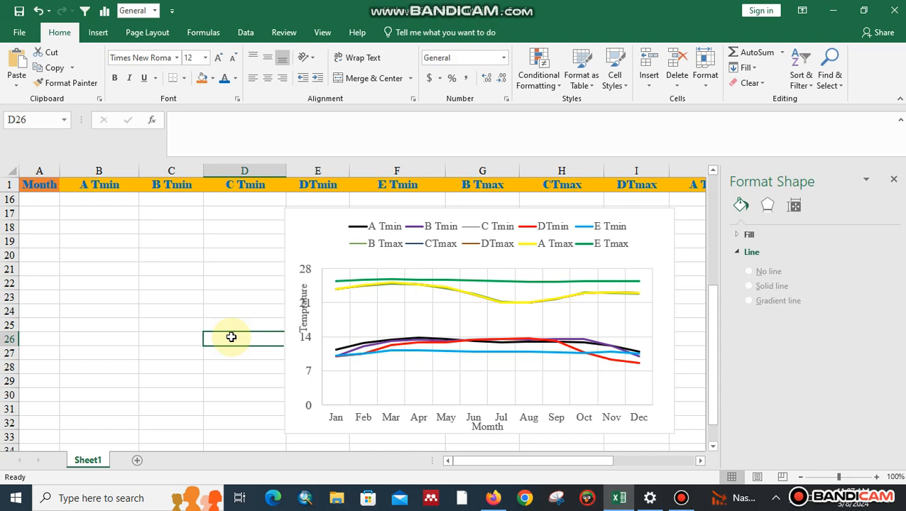
Narrow the plot area from its left edge so the vertical axis numbers clear the axis title
{"action": "left_click", "coordinate": [296, 341]}
{"action": "left_click", "coordinate": [324, 347]}
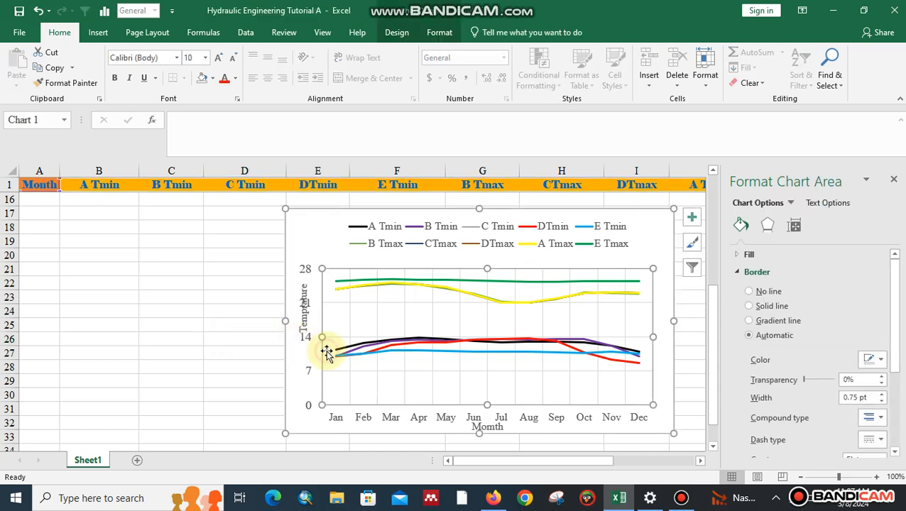
{"action": "left_click_drag", "start_coordinate": [324, 337], "coordinate": [337, 338]}
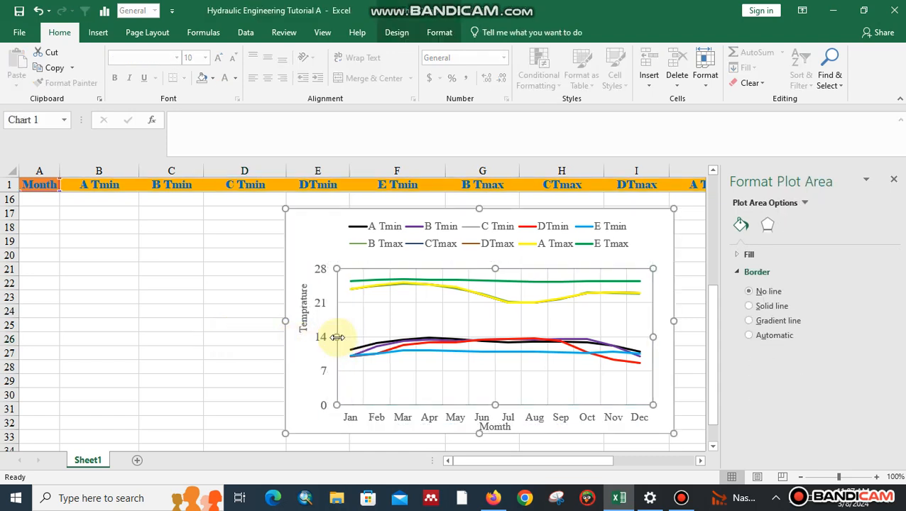
Move the vertical axis title down to the middle of the plot area's height, keeping its font size at 12
{"action": "left_click", "coordinate": [303, 313]}
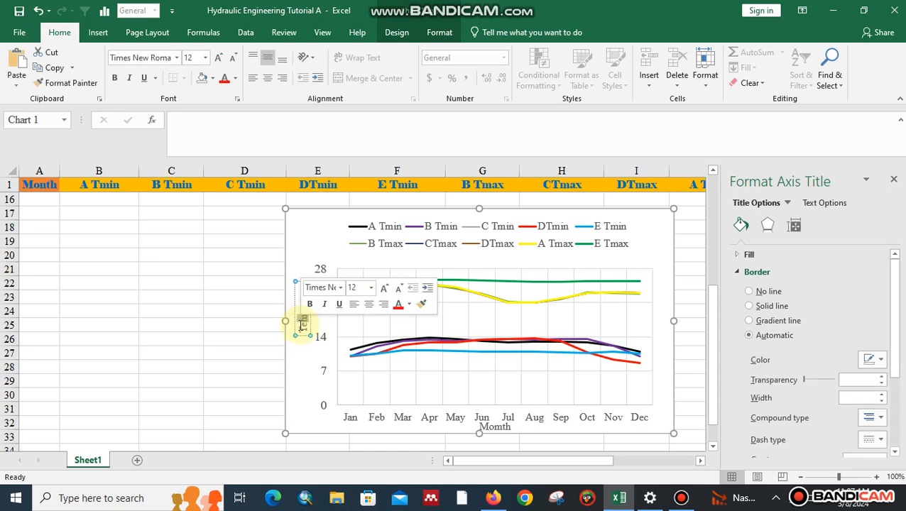
{"action": "left_click", "coordinate": [303, 360]}
{"action": "left_click", "coordinate": [303, 310]}
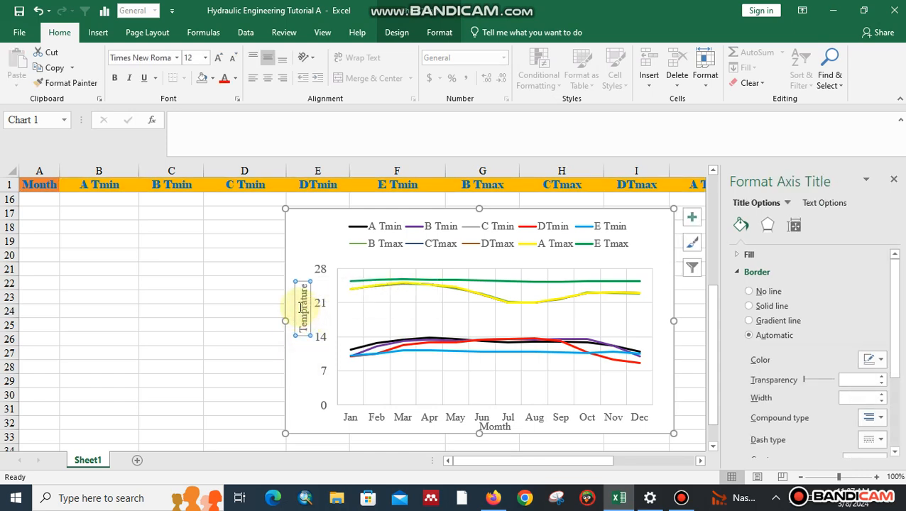
{"action": "left_click_drag", "start_coordinate": [294, 305], "coordinate": [298, 339]}
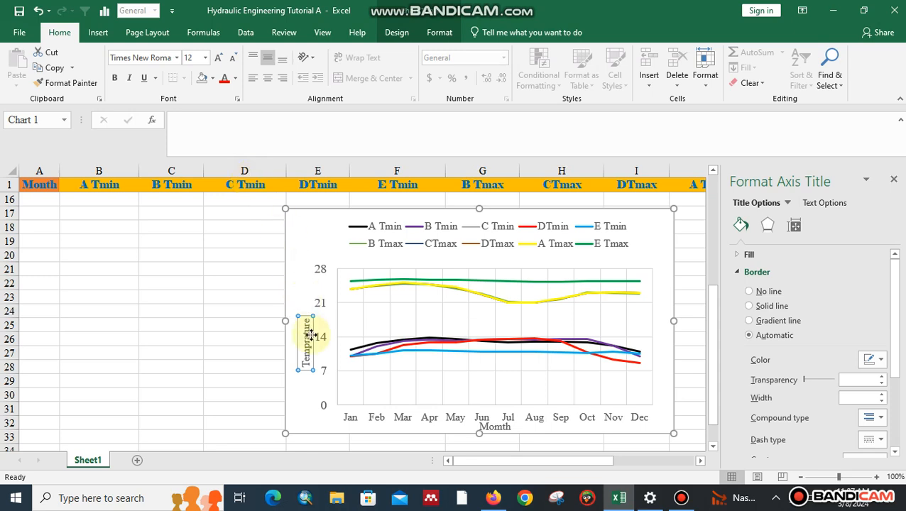
{"action": "left_click", "coordinate": [219, 58]}
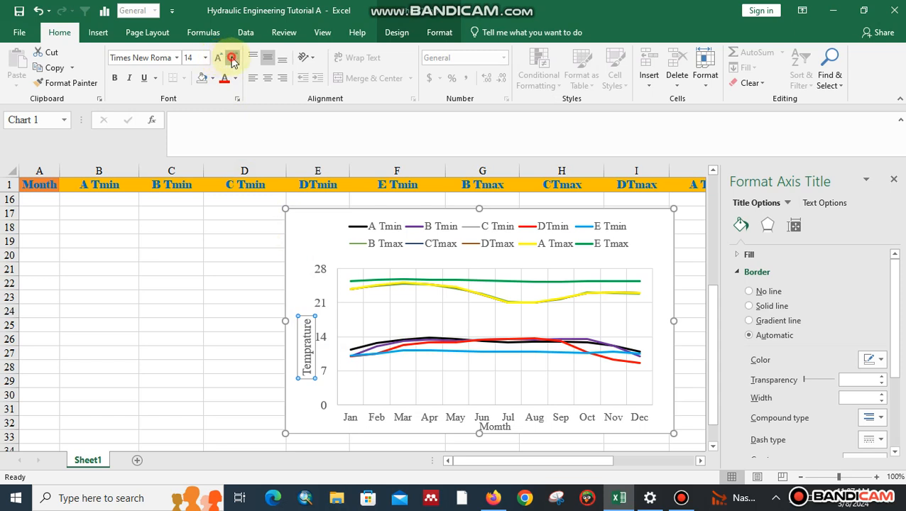
{"action": "left_click", "coordinate": [232, 61]}
{"action": "left_click", "coordinate": [222, 298]}
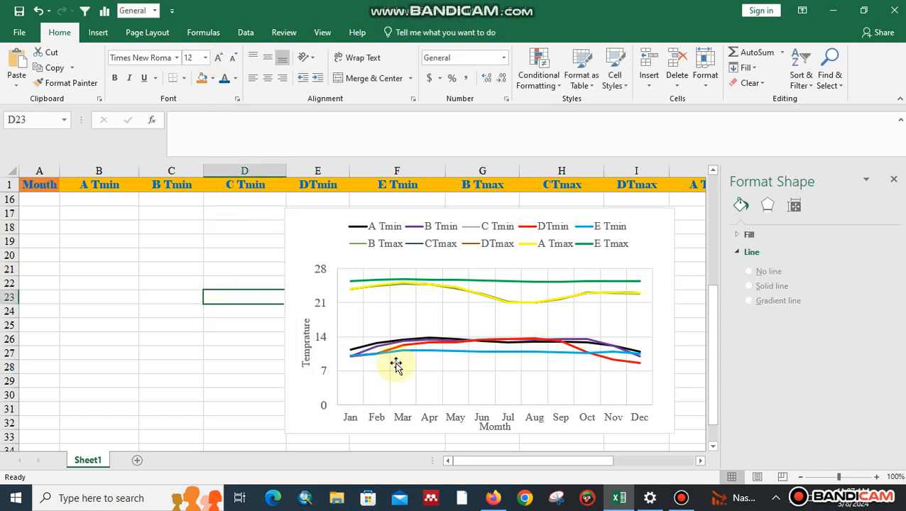
Correct the spelling of the horizontal axis title to "Month" and deselect the chart
{"action": "left_click", "coordinate": [420, 364]}
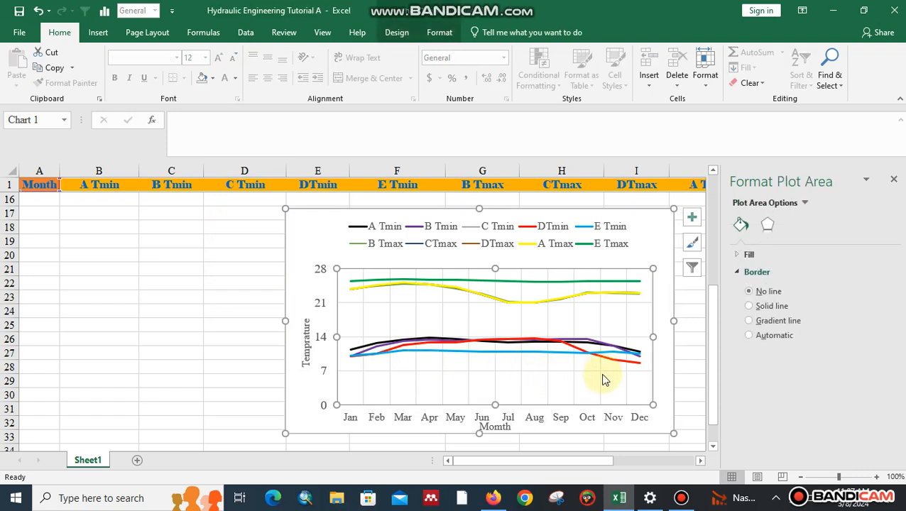
{"action": "left_click", "coordinate": [508, 427]}
{"action": "double_click", "coordinate": [500, 427]}
{"action": "left_click_drag", "start_coordinate": [503, 427], "coordinate": [497, 427]}
{"action": "type", "text": "n"}
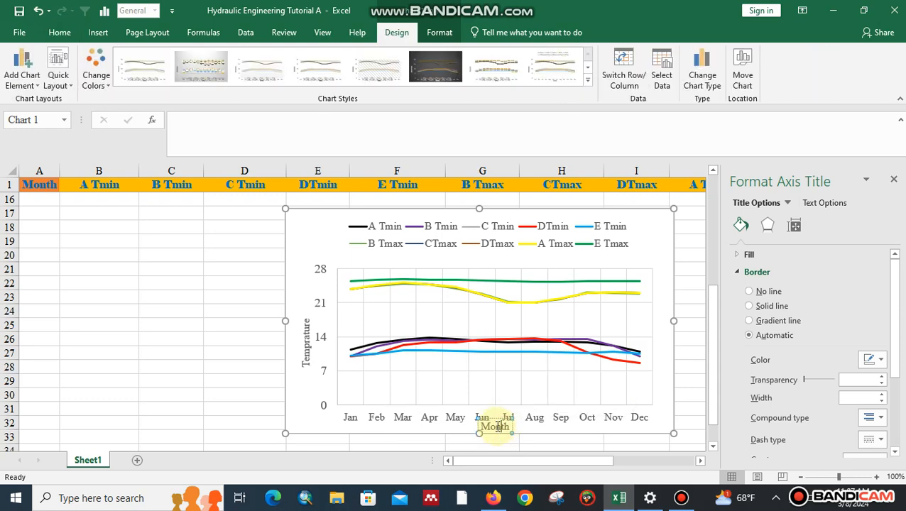
{"action": "left_click", "coordinate": [241, 354]}
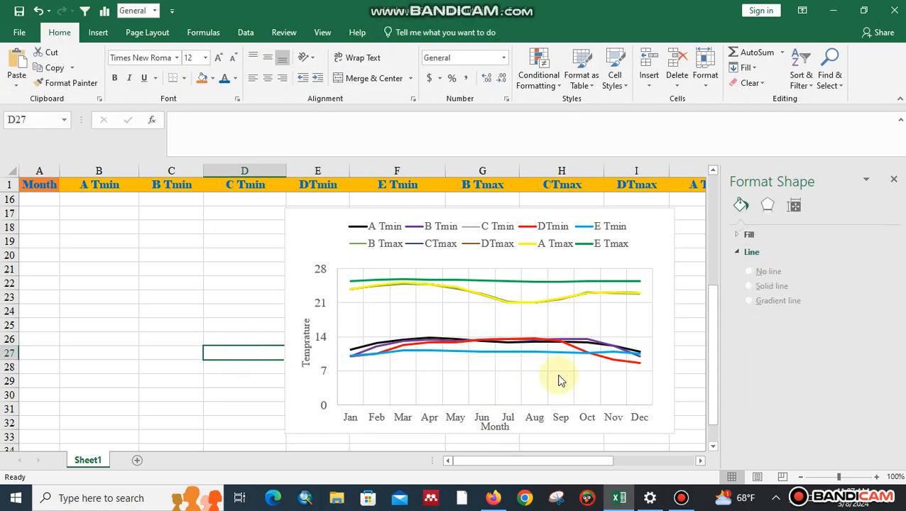
{"action": "left_click", "coordinate": [685, 372]}
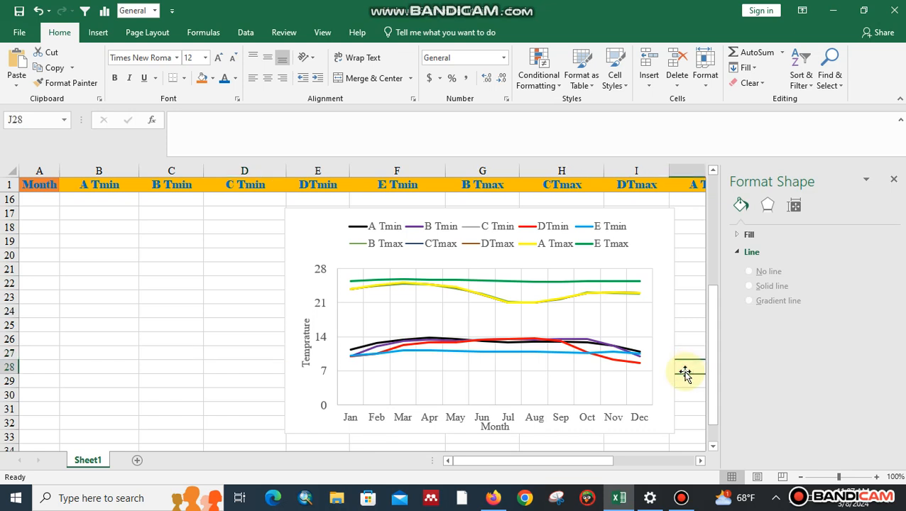
Preview the stacked, 100% stacked, marker and 3-D line subtypes as alternative chart types for the temperature graph
{"action": "left_click", "coordinate": [330, 229]}
{"action": "right_click", "coordinate": [332, 233]}
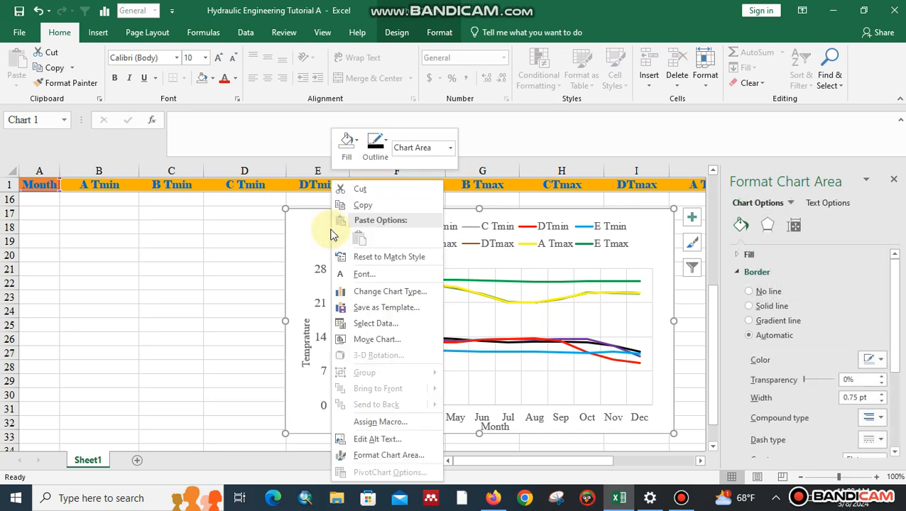
{"action": "left_click", "coordinate": [368, 289]}
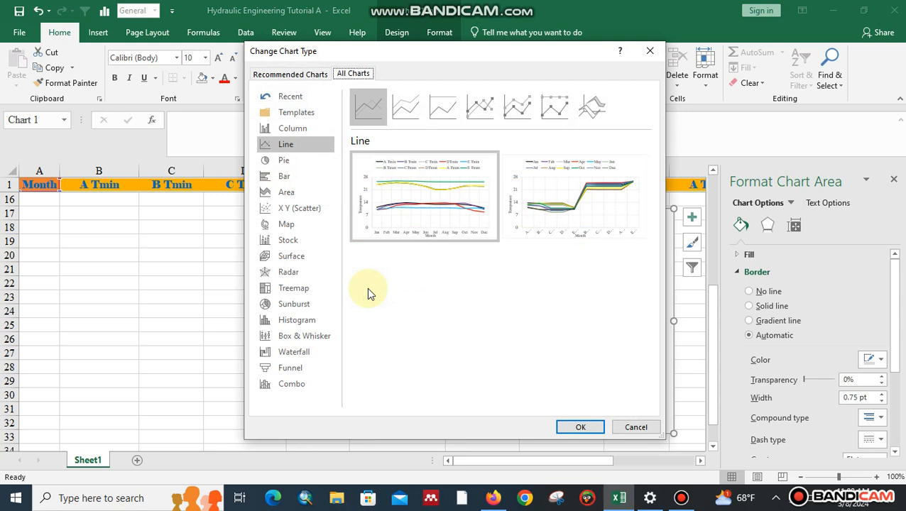
{"action": "left_click", "coordinate": [400, 103]}
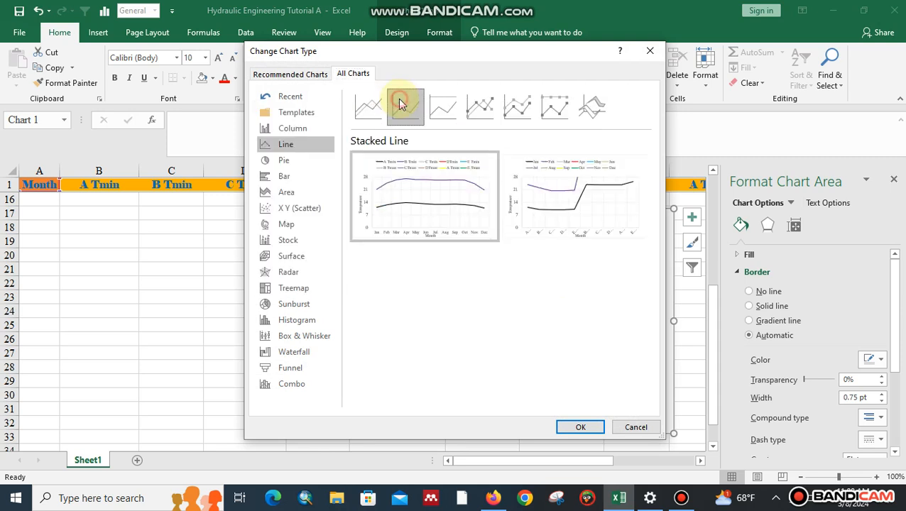
{"action": "left_click", "coordinate": [430, 105]}
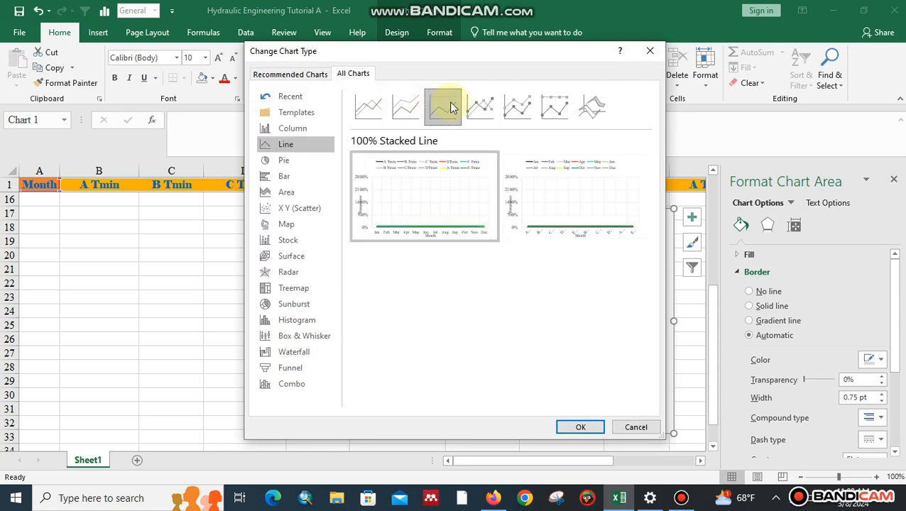
{"action": "left_click", "coordinate": [475, 105]}
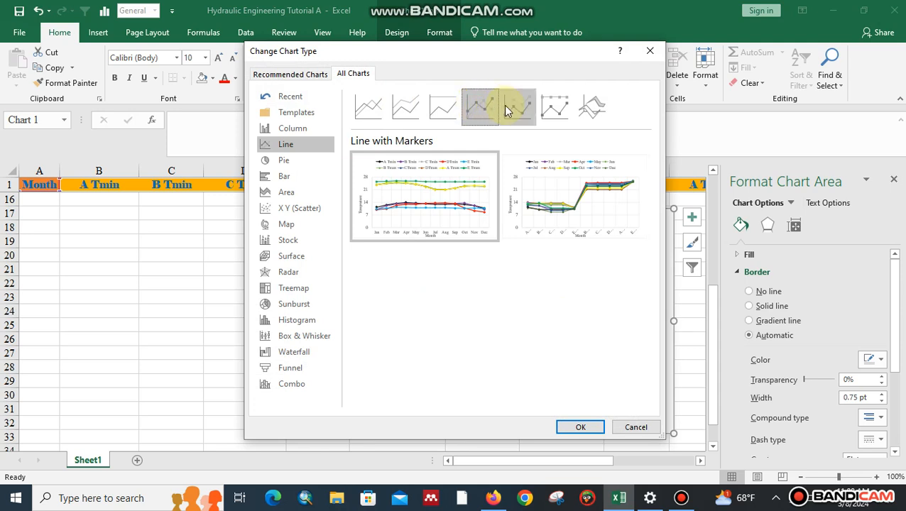
{"action": "left_click", "coordinate": [508, 108]}
{"action": "left_click", "coordinate": [551, 108]}
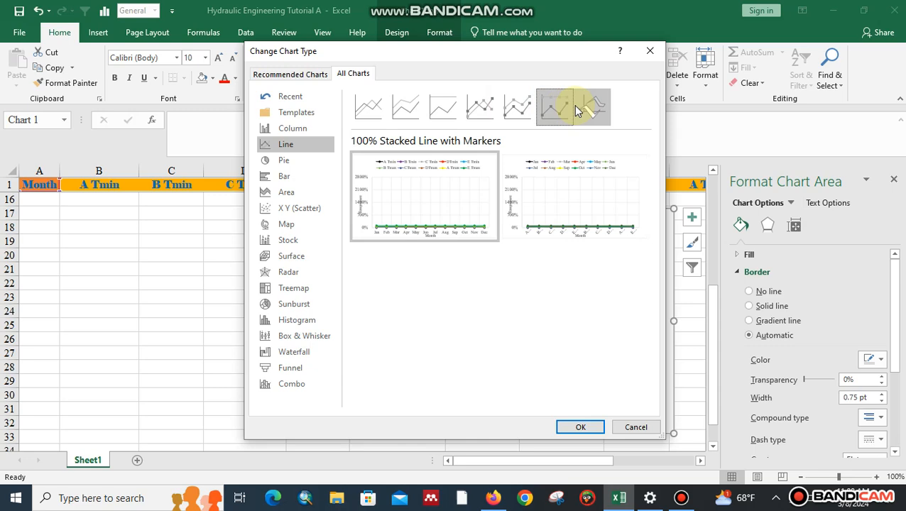
{"action": "left_click", "coordinate": [588, 107]}
{"action": "left_click", "coordinate": [517, 109]}
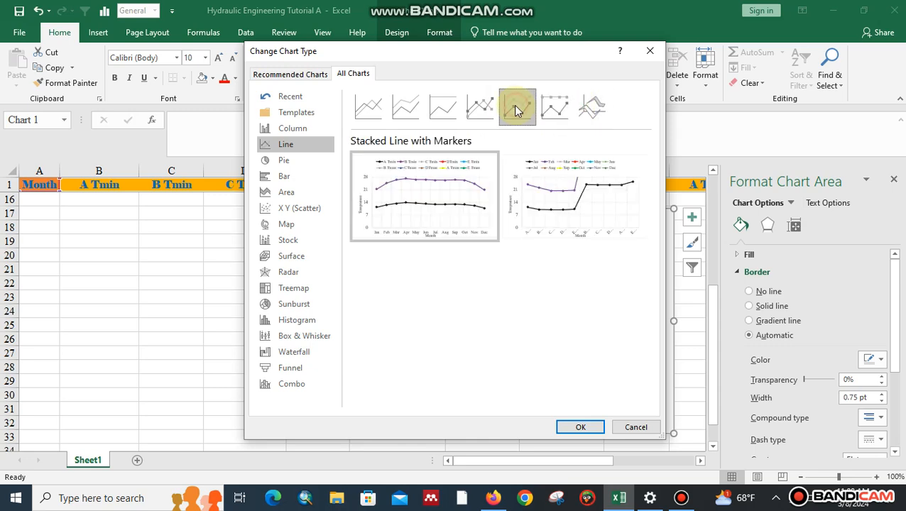
Change the temperature graph's chart type to Line with Markers and deselect the chart
{"action": "left_click", "coordinate": [476, 108]}
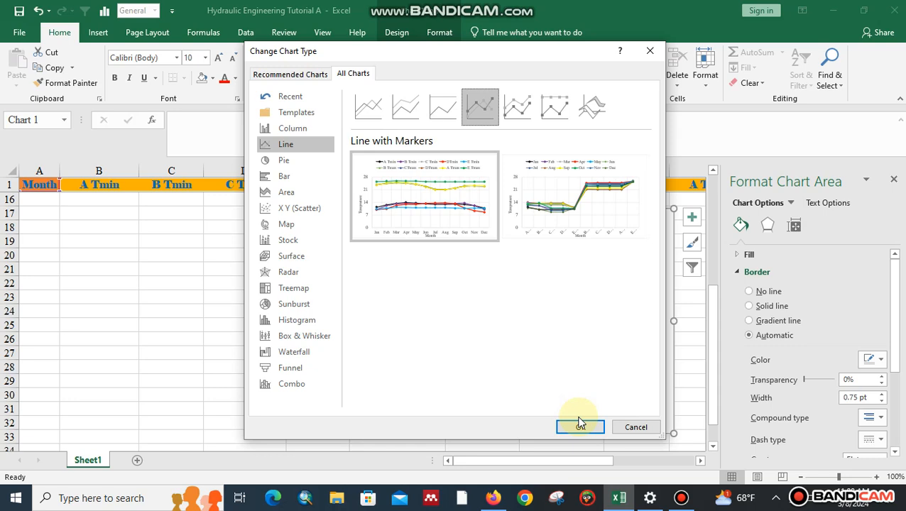
{"action": "mouse_move", "coordinate": [448, 222]}
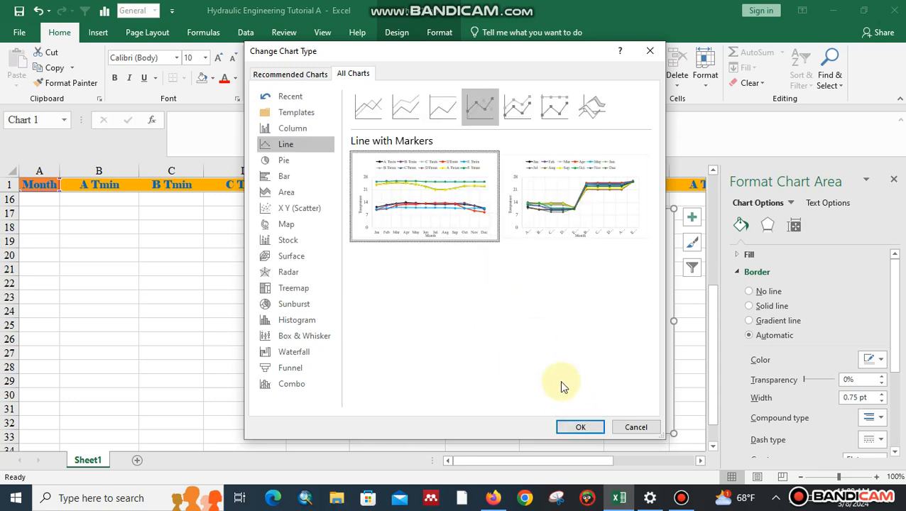
{"action": "left_click", "coordinate": [585, 427]}
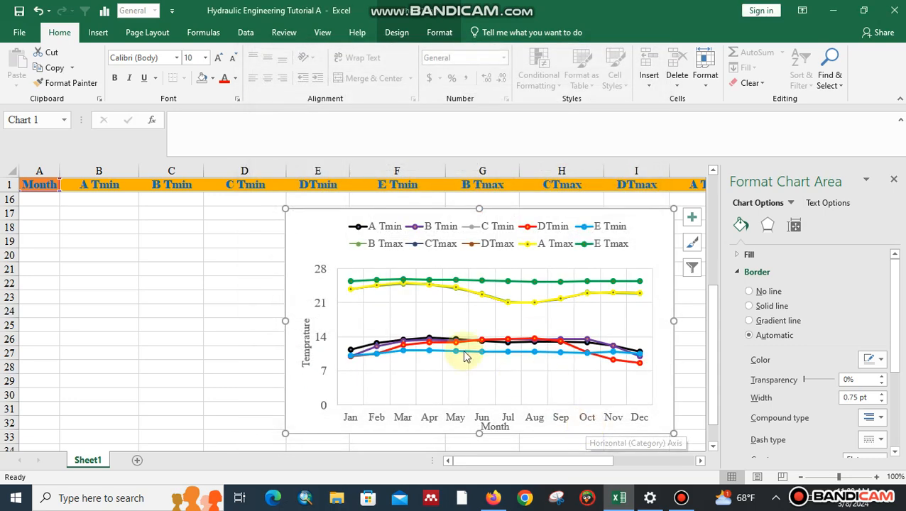
{"action": "left_click", "coordinate": [237, 313]}
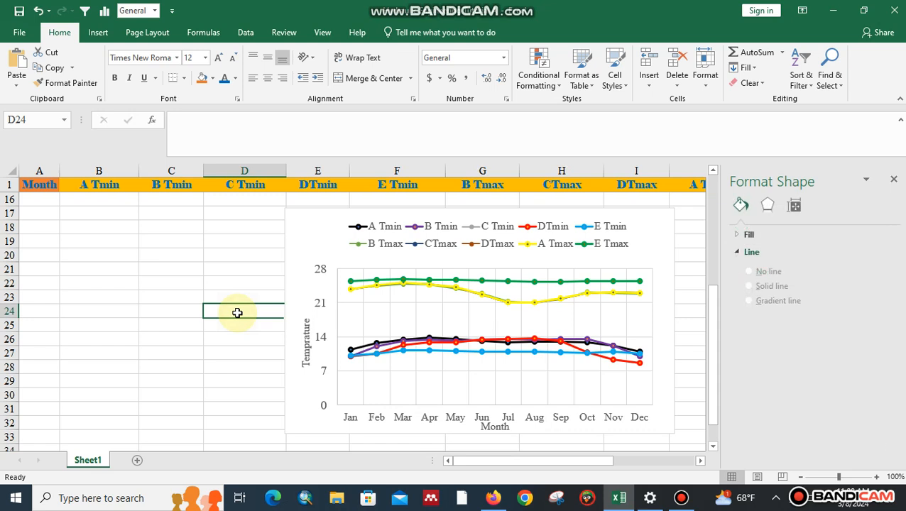
Set all the text in the temperature graph to Times New Roman at size 12 and deselect the chart
{"action": "left_click", "coordinate": [265, 334]}
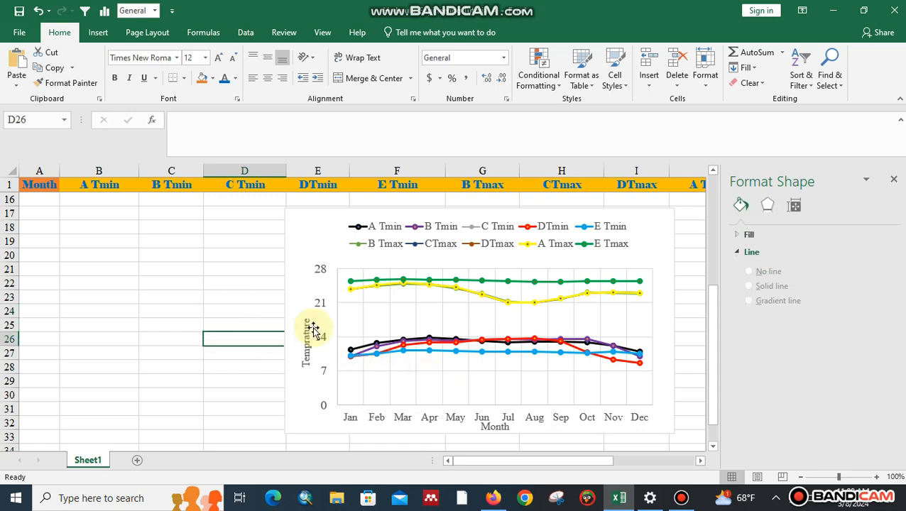
{"action": "left_click", "coordinate": [299, 328]}
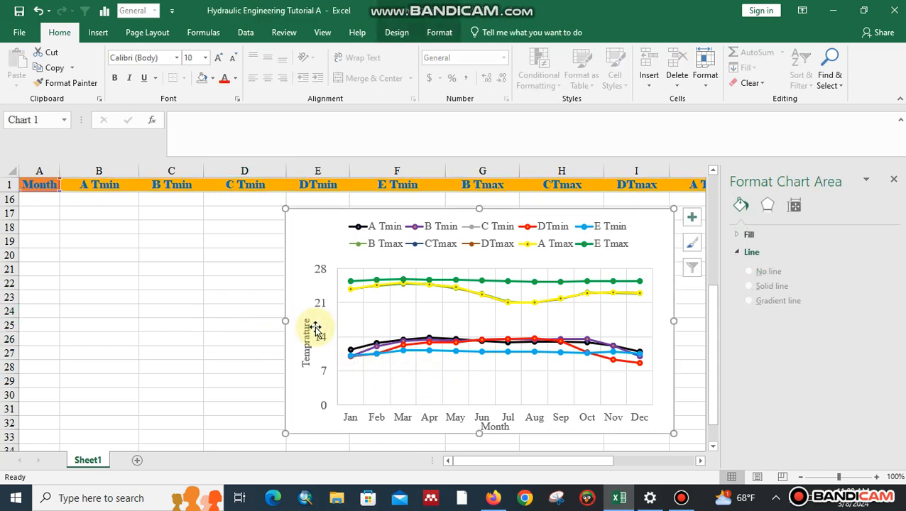
{"action": "left_click", "coordinate": [176, 57]}
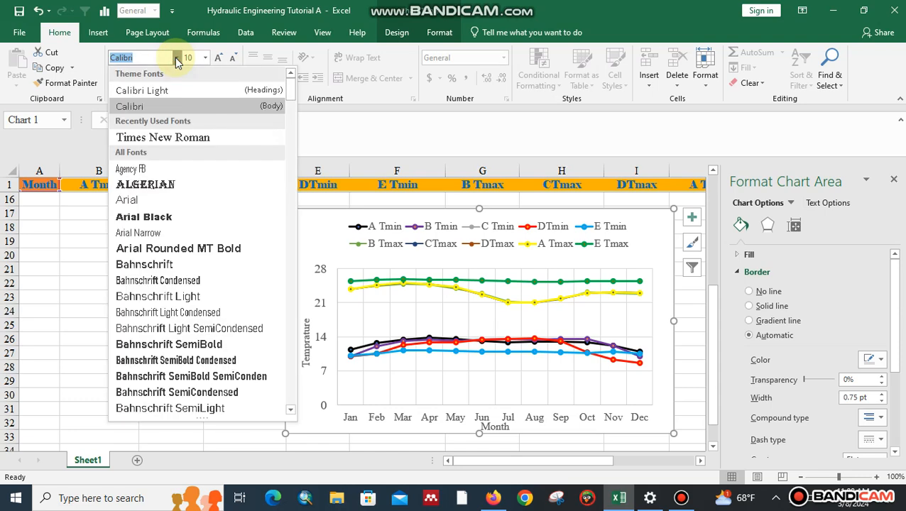
{"action": "left_click", "coordinate": [182, 137]}
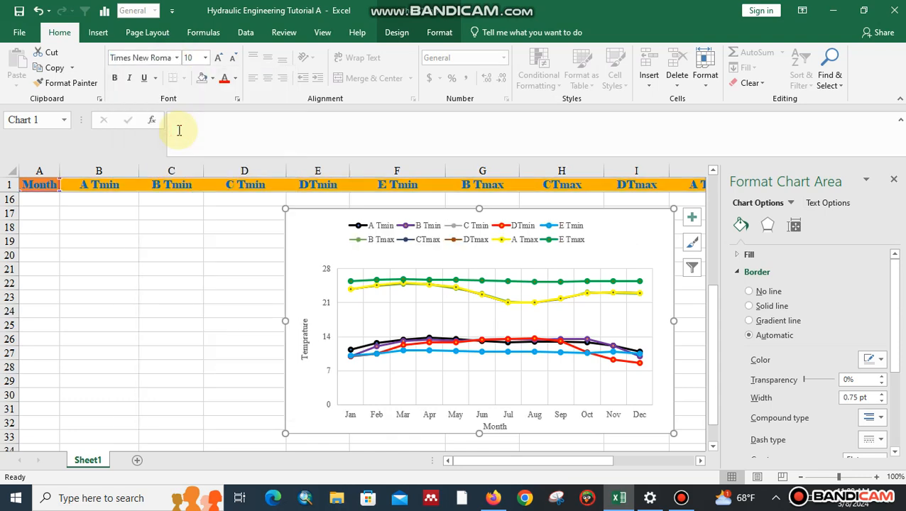
{"action": "left_click", "coordinate": [220, 58]}
{"action": "left_click", "coordinate": [221, 58]}
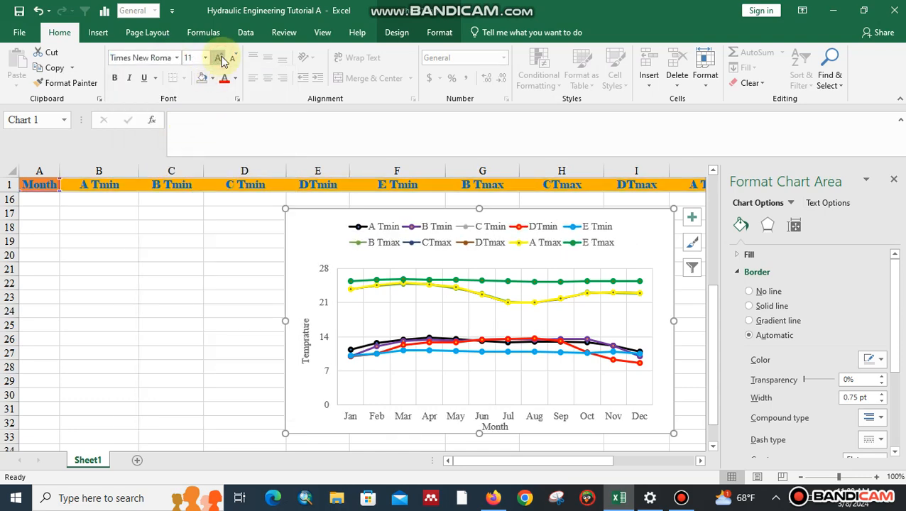
{"action": "left_click", "coordinate": [221, 59]}
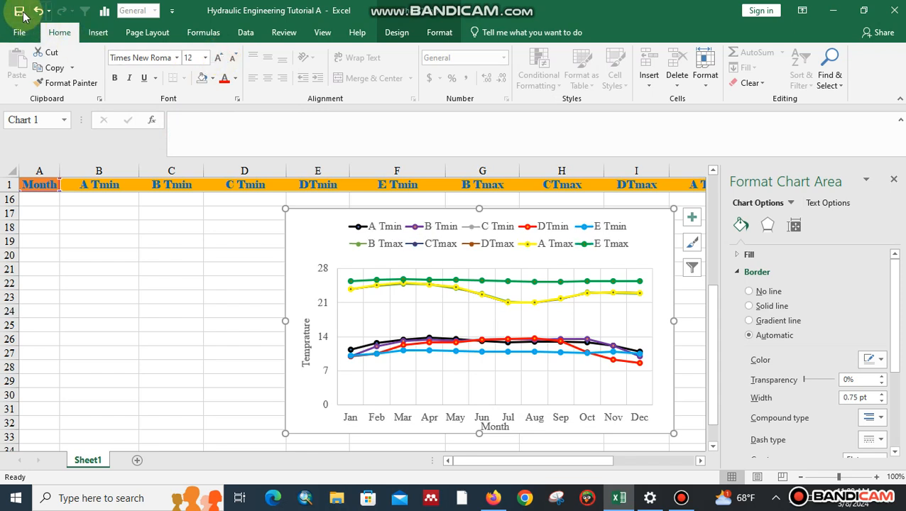
{"action": "left_click", "coordinate": [262, 409]}
Close the chart formatting pane to free more of the worksheet area
{"action": "left_click", "coordinate": [441, 382]}
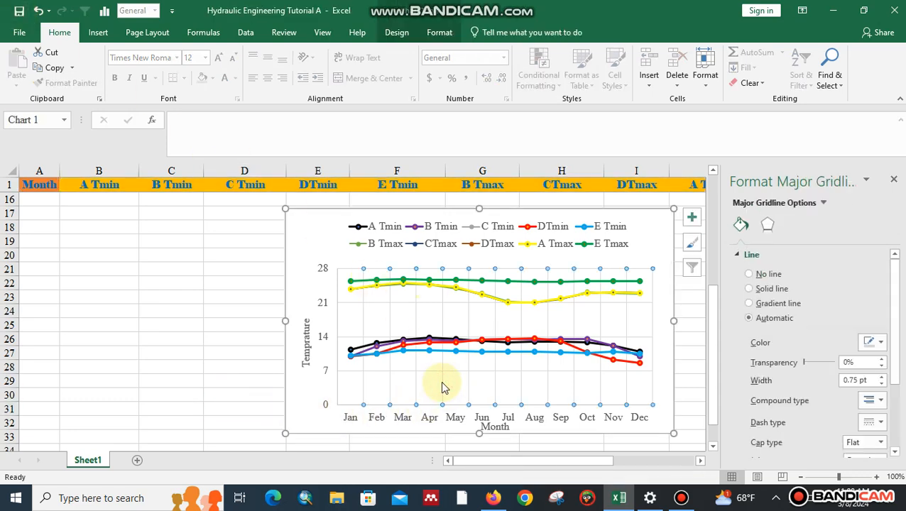
{"action": "left_click_drag", "start_coordinate": [536, 465], "coordinate": [561, 465]}
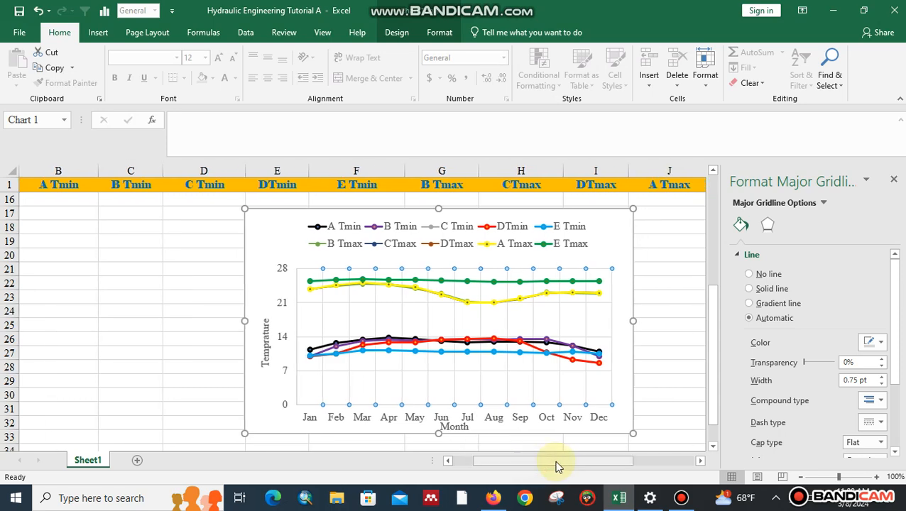
{"action": "left_click", "coordinate": [894, 182]}
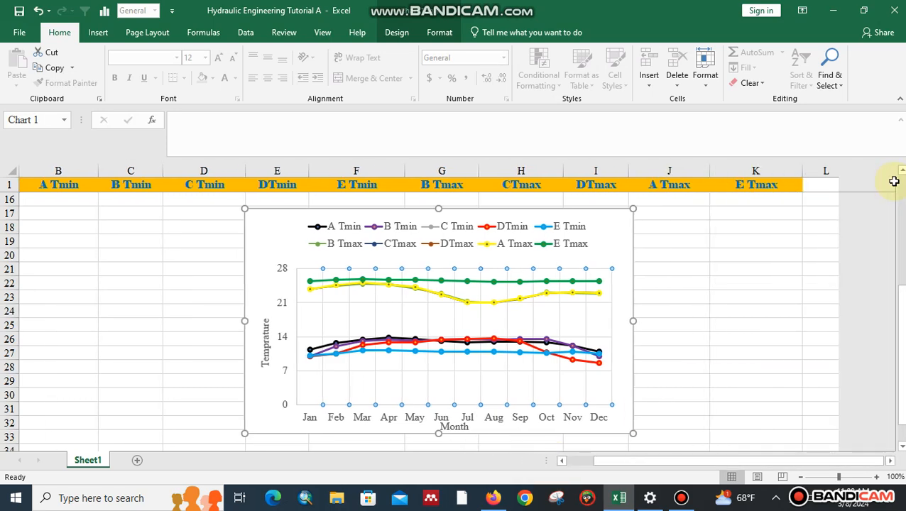
Move the temperature graph up over the monthly data table, with its upper-left corner in column C near row 2
{"action": "left_click_drag", "start_coordinate": [902, 313], "coordinate": [900, 305]}
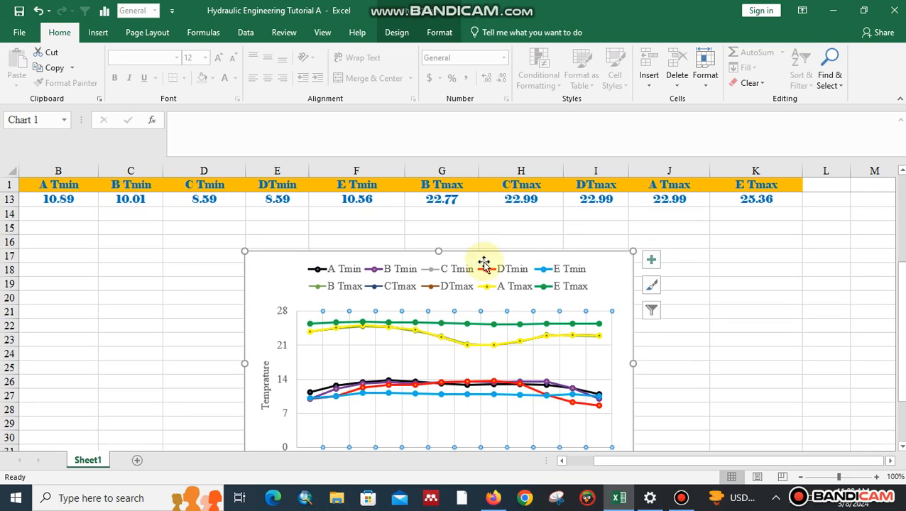
{"action": "left_click", "coordinate": [485, 265]}
{"action": "right_click", "coordinate": [271, 274]}
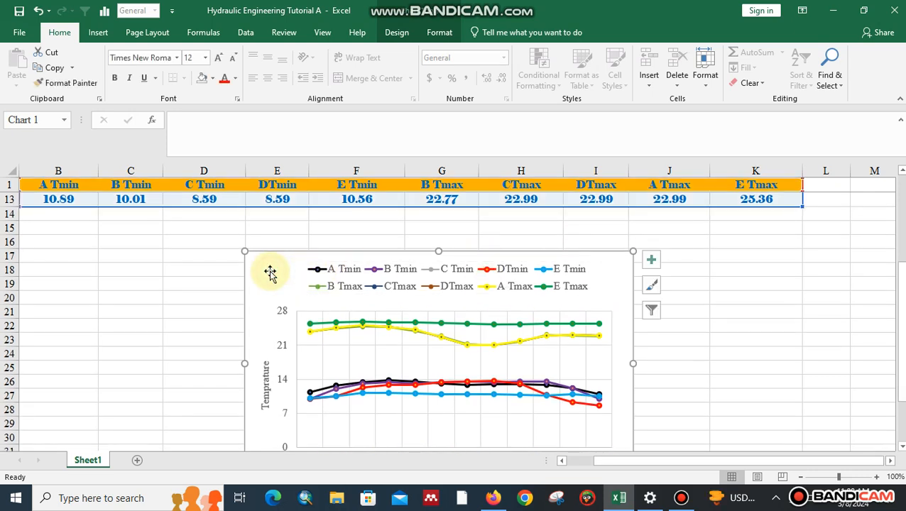
{"action": "left_click", "coordinate": [208, 272]}
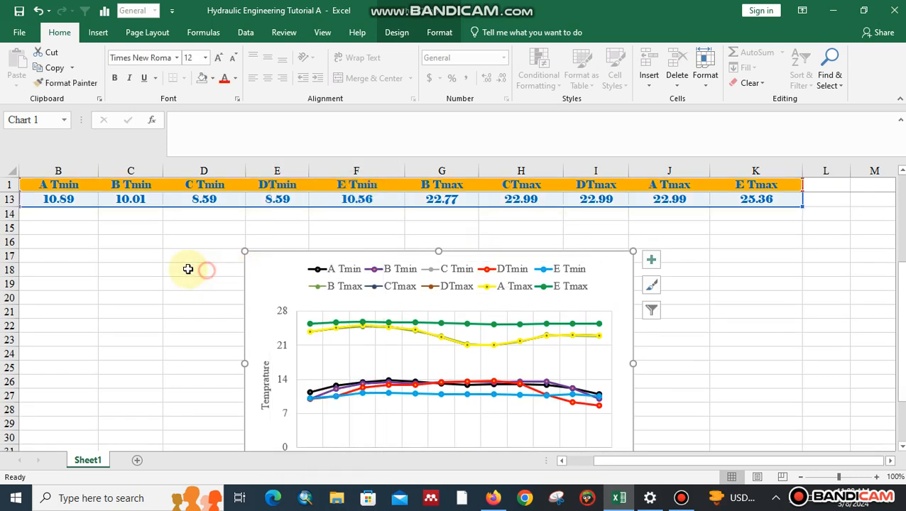
{"action": "left_click_drag", "start_coordinate": [901, 408], "coordinate": [900, 323]}
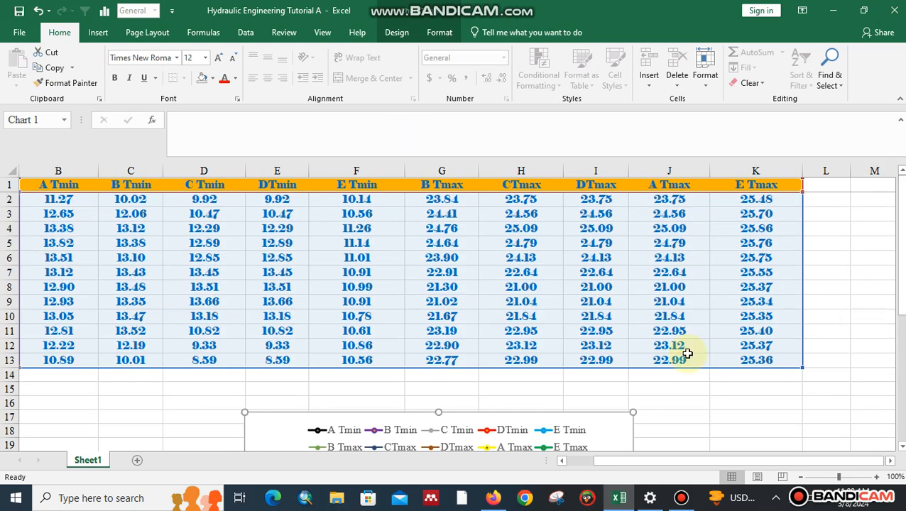
{"action": "left_click_drag", "start_coordinate": [710, 458], "coordinate": [629, 469]}
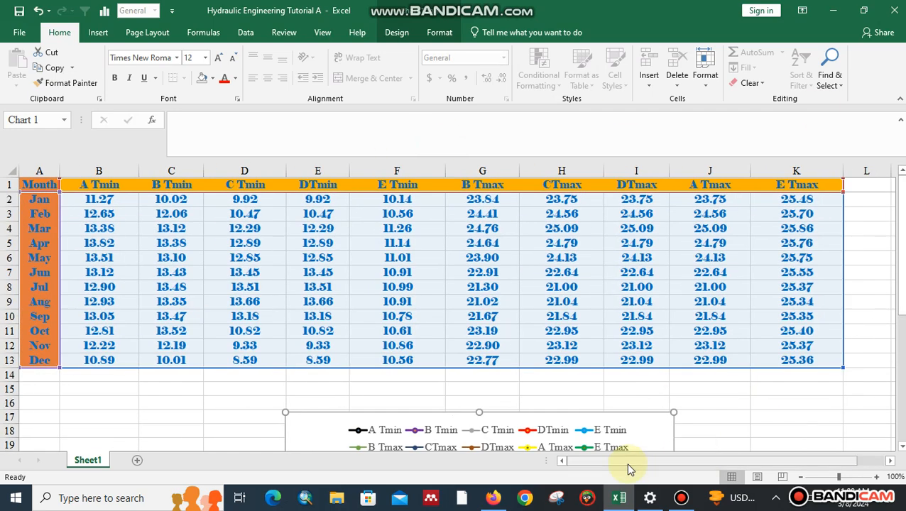
{"action": "left_click_drag", "start_coordinate": [317, 430], "coordinate": [206, 223]}
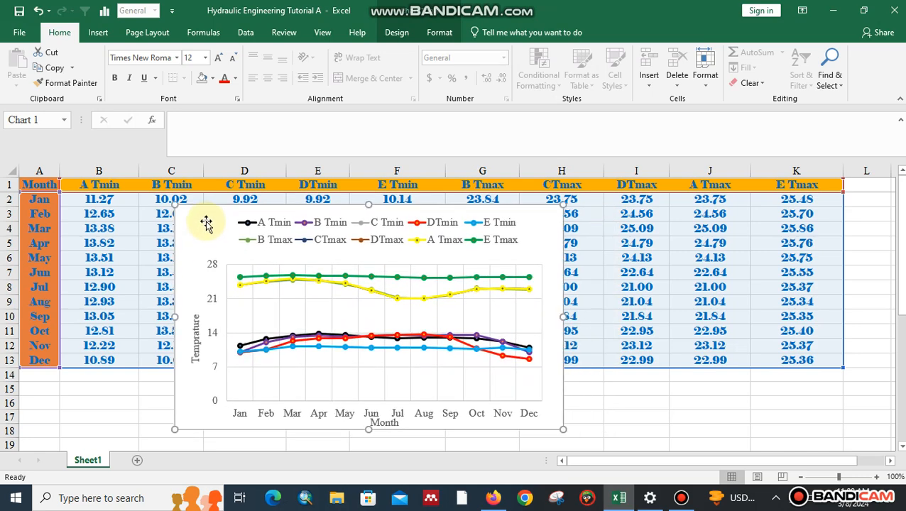